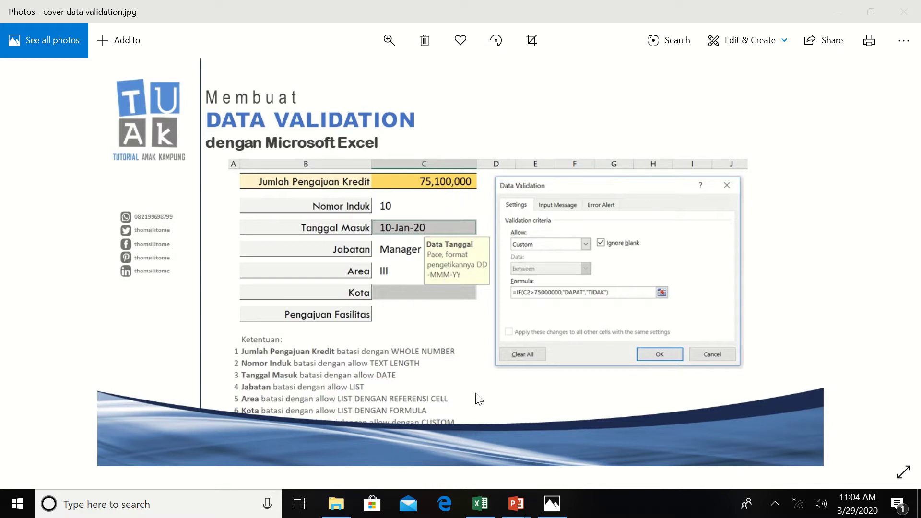
Minimize the Photos cover image to reveal the validasi workbook's TUTORIAL sheet
{"action": "left_click", "coordinate": [554, 511]}
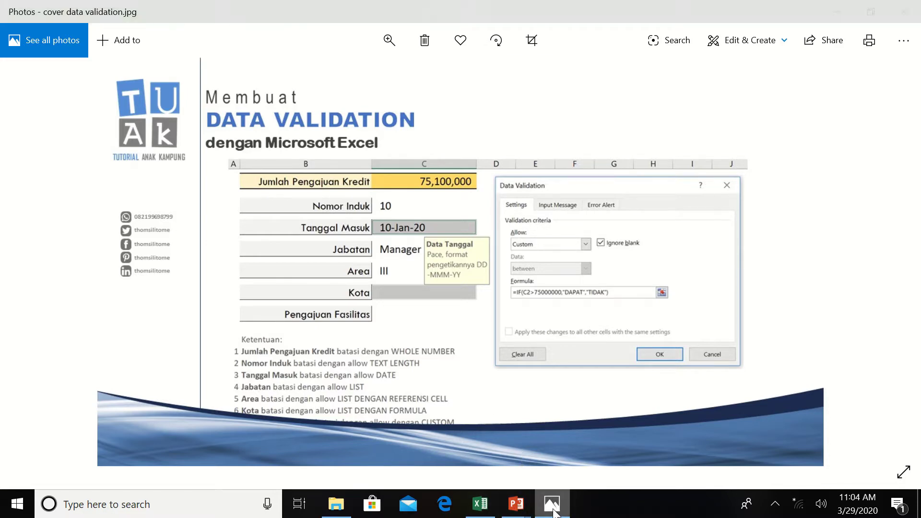
{"action": "left_click", "coordinate": [554, 512]}
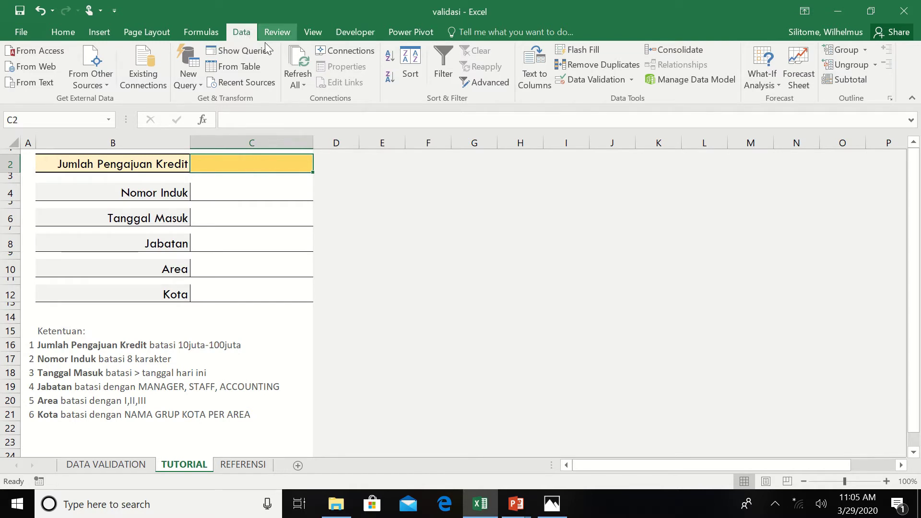
Add a Whole number validation rule to C2, between 10000000 and 100000000
{"action": "left_click", "coordinate": [592, 84]}
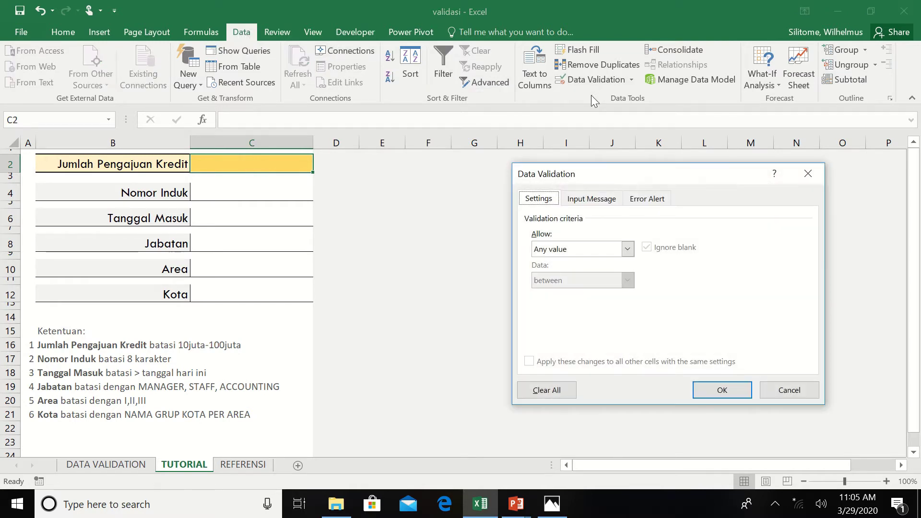
{"action": "left_click", "coordinate": [613, 253]}
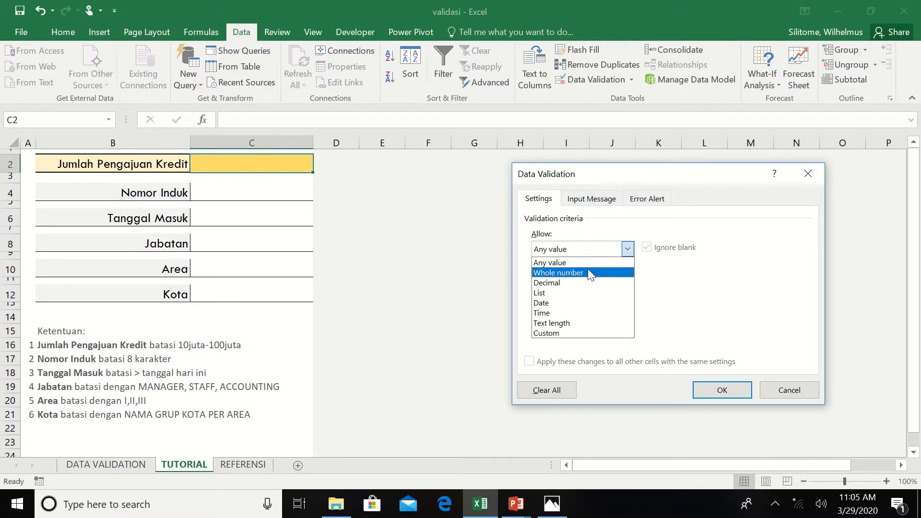
{"action": "left_click", "coordinate": [593, 273]}
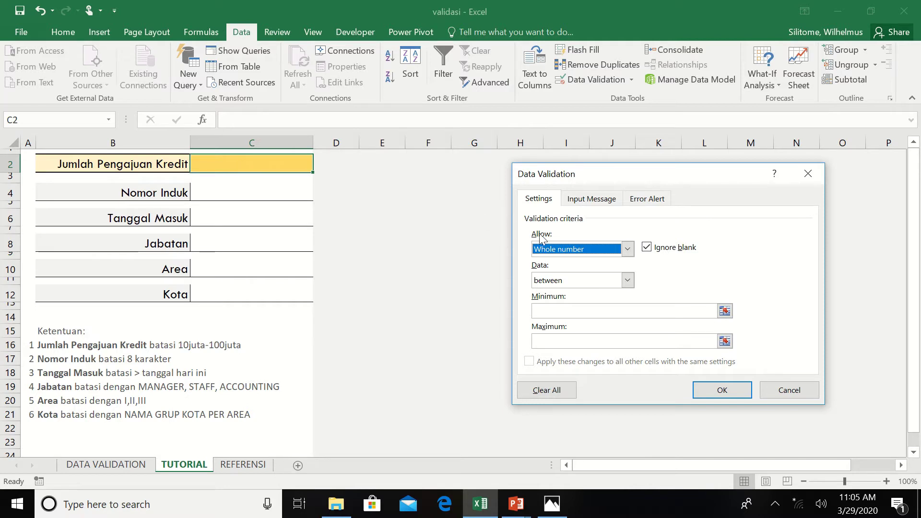
{"action": "left_click", "coordinate": [628, 281]}
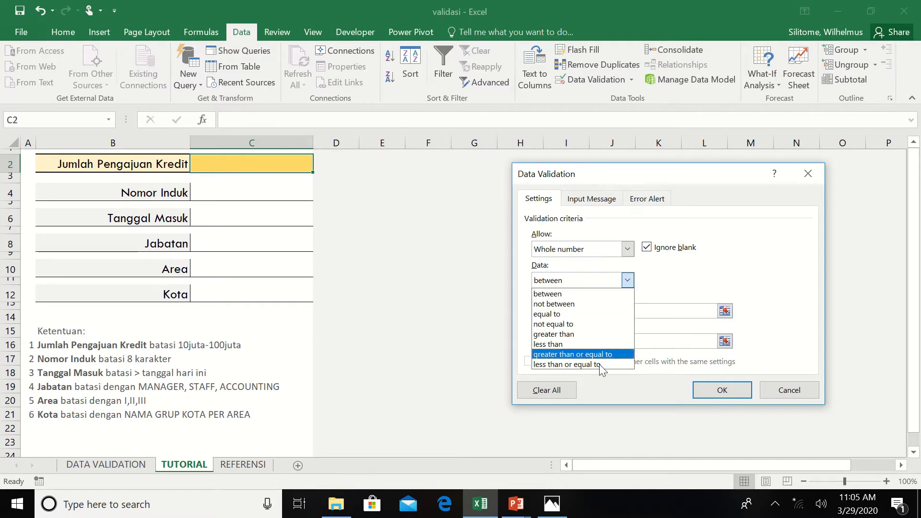
{"action": "left_click", "coordinate": [622, 281]}
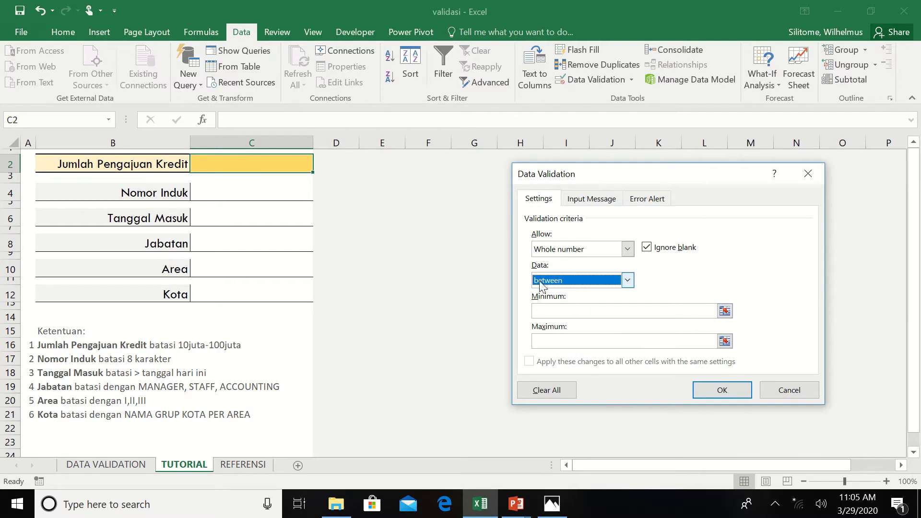
{"action": "left_click", "coordinate": [572, 310]}
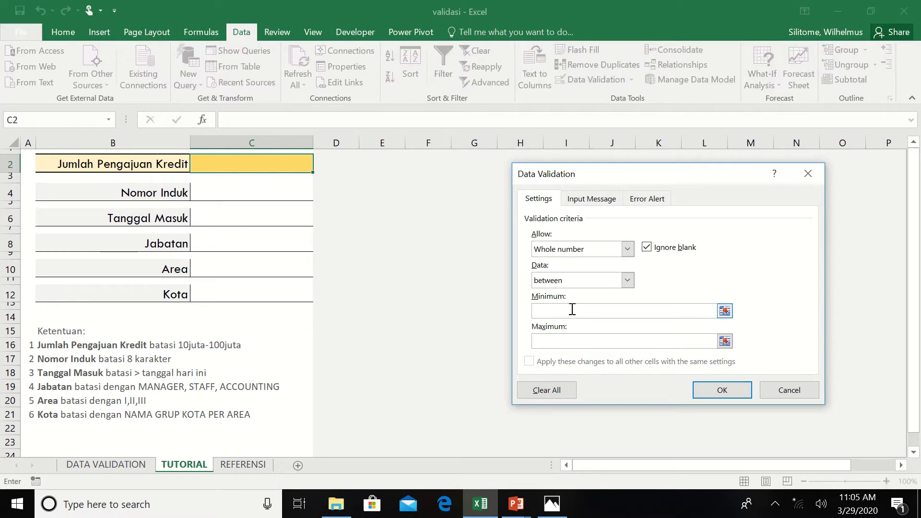
{"action": "type", "text": "10000"}
{"action": "type", "text": "000"}
{"action": "key", "text": "Tab"}
{"action": "type", "text": "10"}
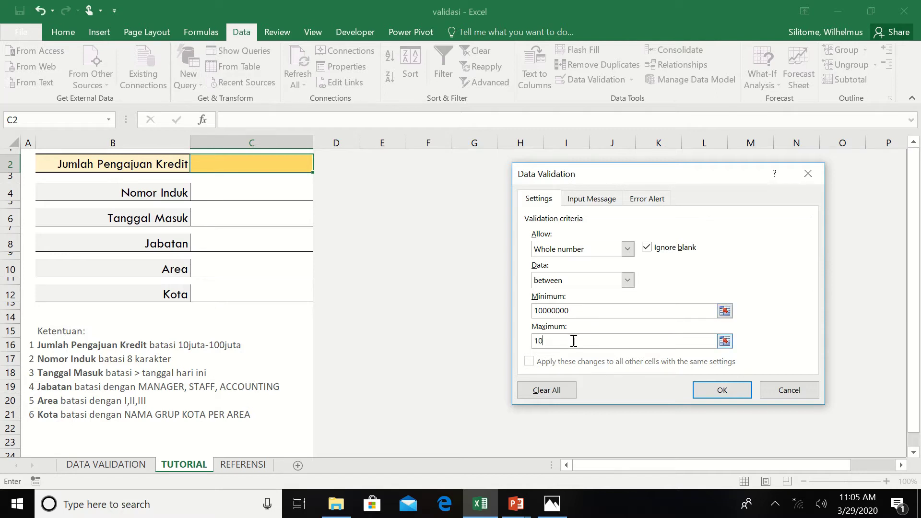
{"action": "type", "text": "000000"}
{"action": "type", "text": "0"}
{"action": "left_click", "coordinate": [720, 389]}
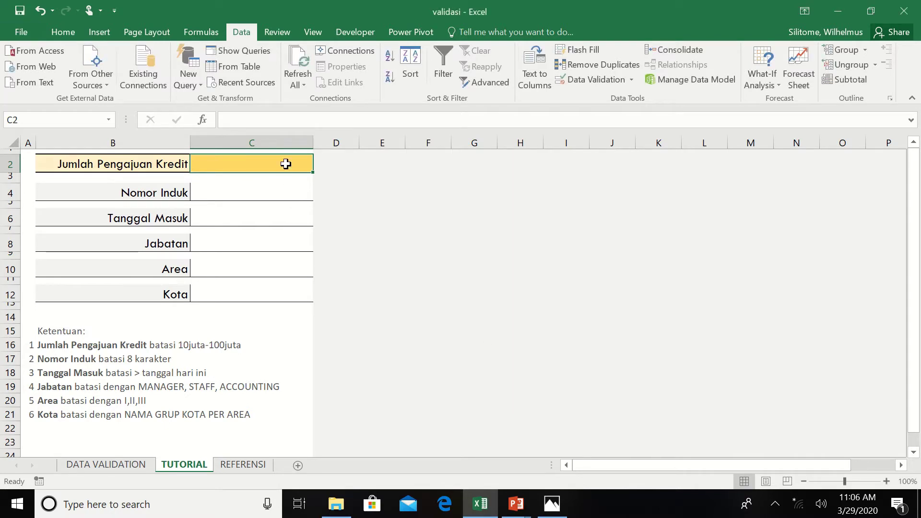
Test C2 with 5000000, which is rejected, then enter 10,000,000 instead
{"action": "type", "text": "5"}
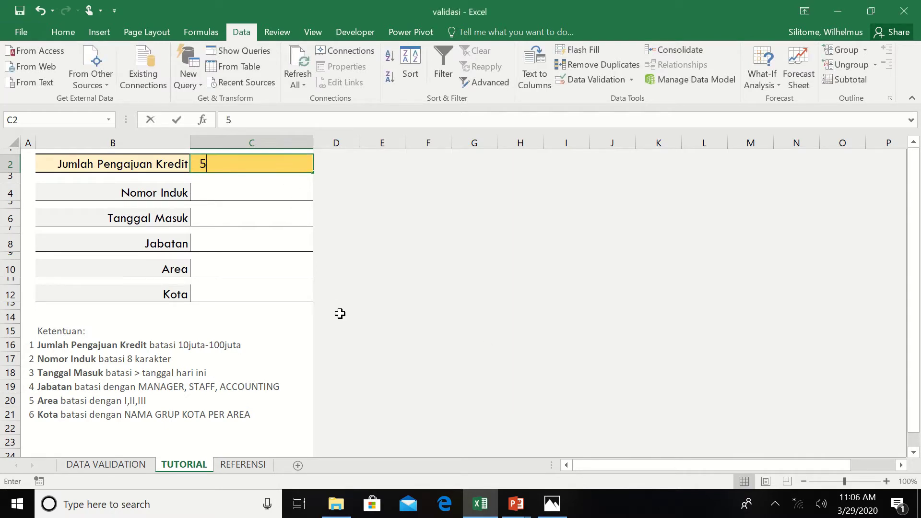
{"action": "type", "text": "000000"}
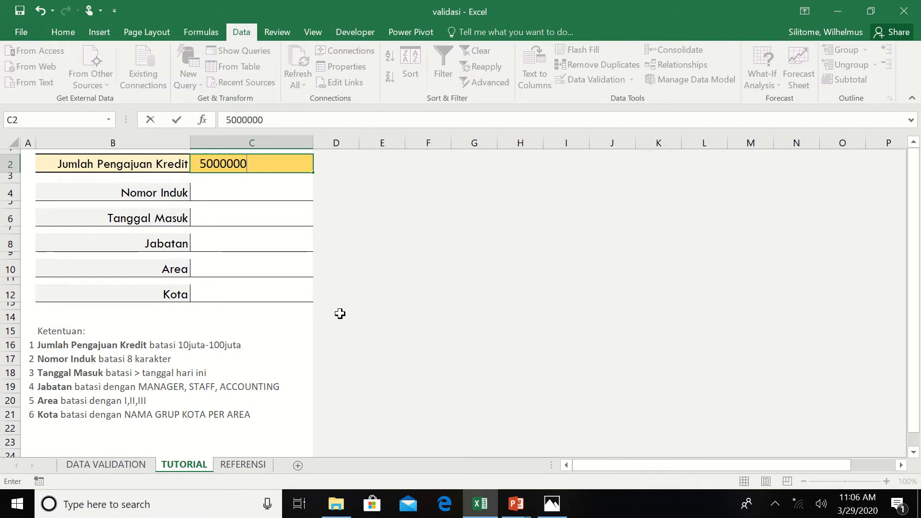
{"action": "key", "text": "Return"}
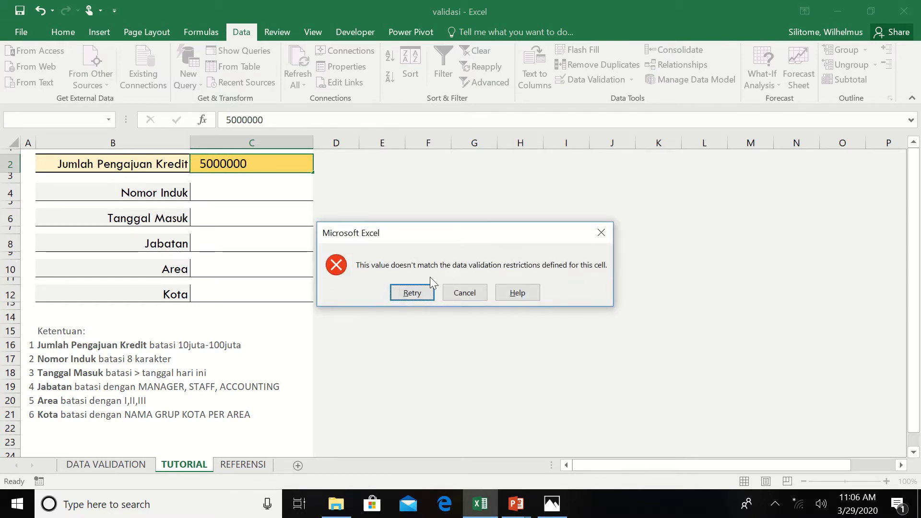
{"action": "left_click_drag", "start_coordinate": [432, 236], "coordinate": [432, 178]}
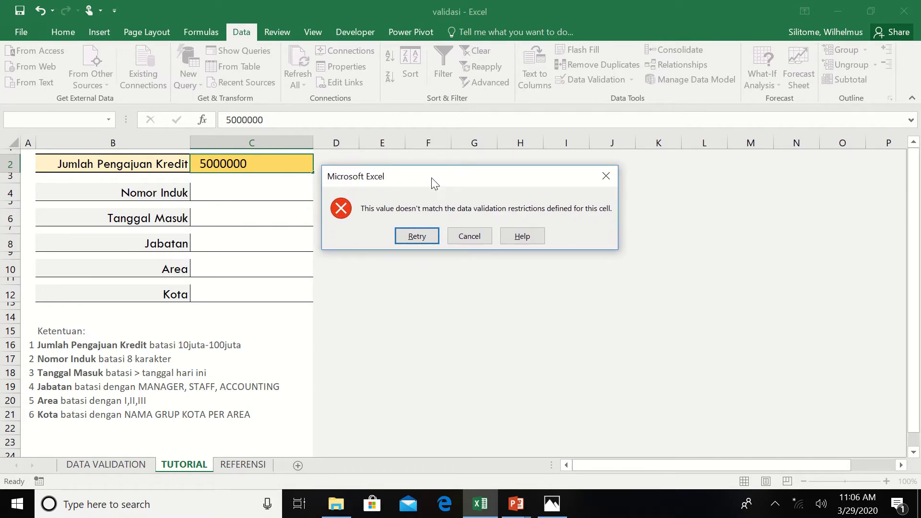
{"action": "left_click", "coordinate": [418, 237]}
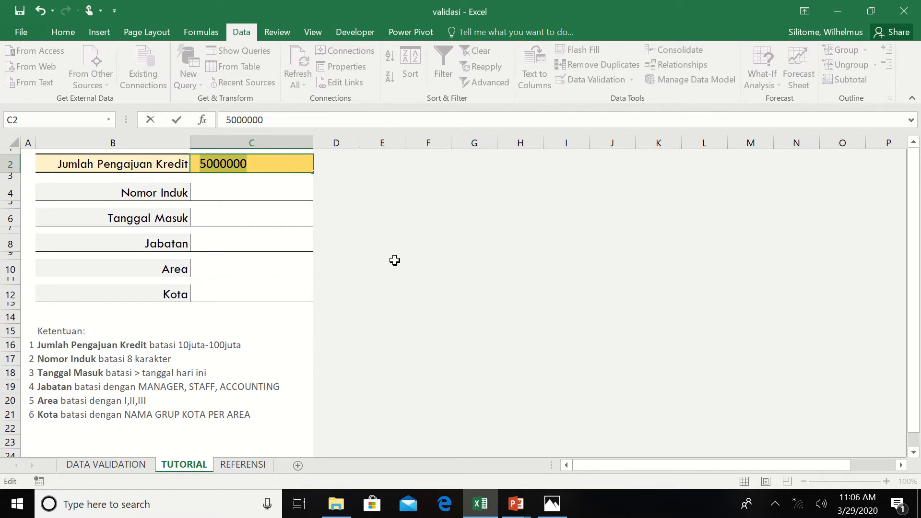
{"action": "type", "text": "10"}
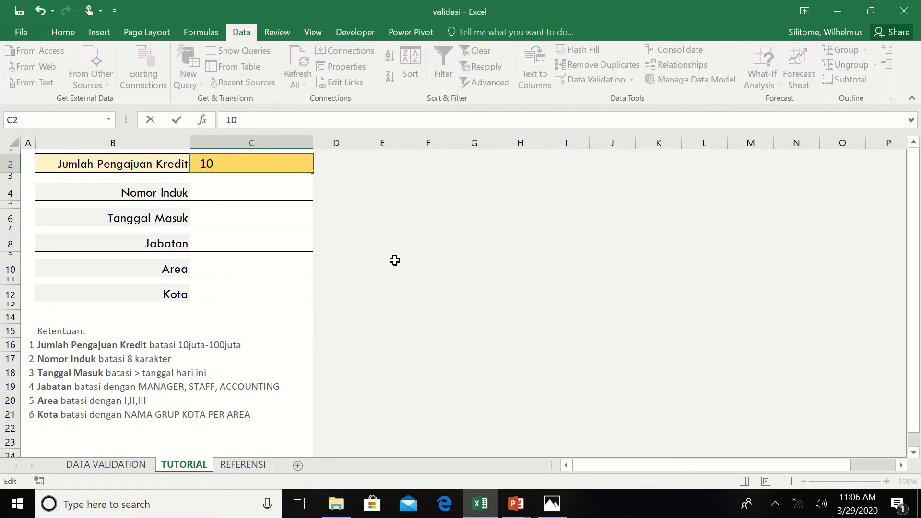
{"action": "type", "text": ",000,000"}
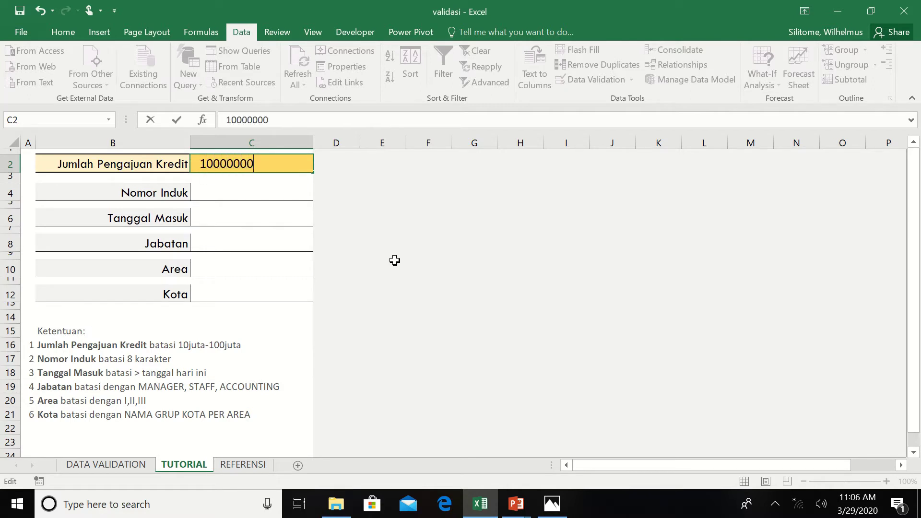
{"action": "key", "text": "Return"}
Change the C2 credit amount to 58,000,000, then to 12,000,000
{"action": "key", "text": "Up"}
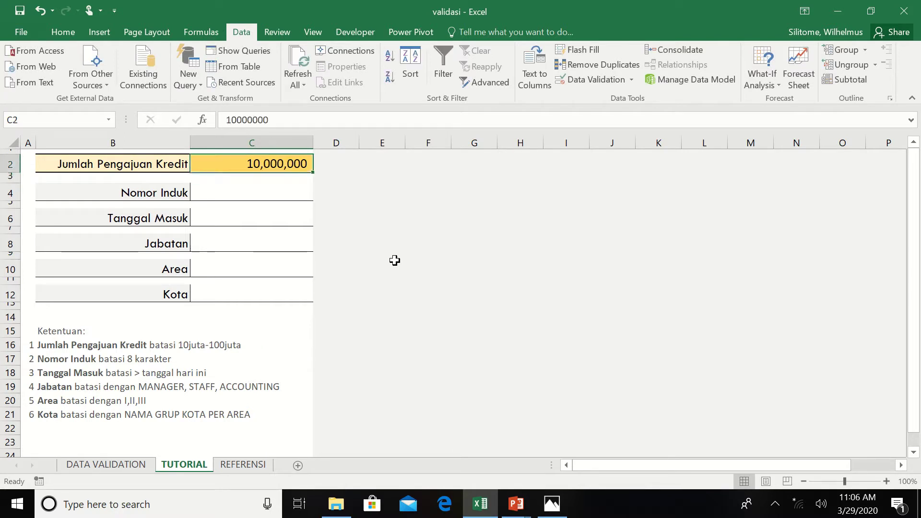
{"action": "key", "text": "F2"}
{"action": "type", "text": "5"}
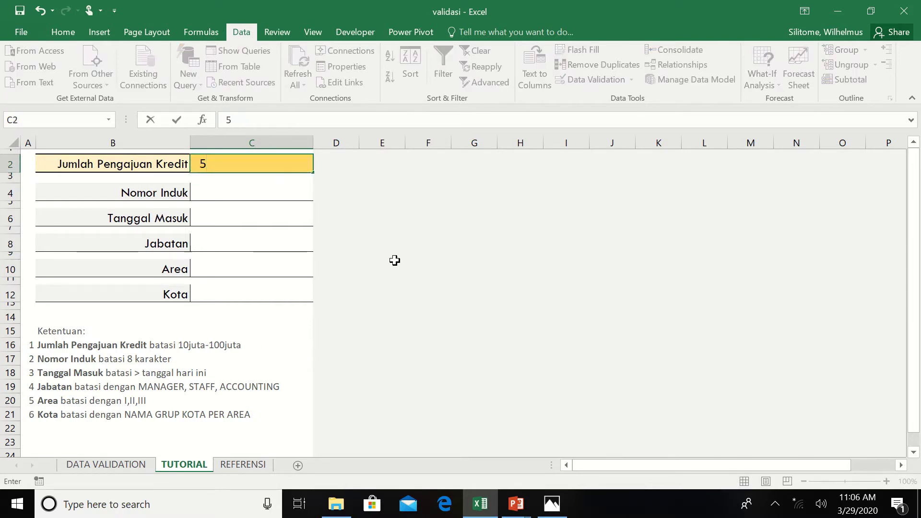
{"action": "type", "text": "8000000"}
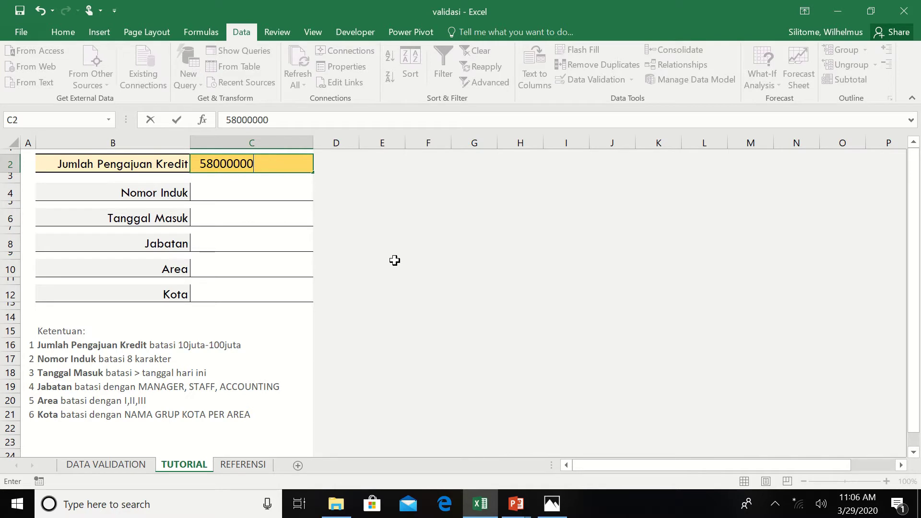
{"action": "key", "text": "Return"}
{"action": "key", "text": "Up"}
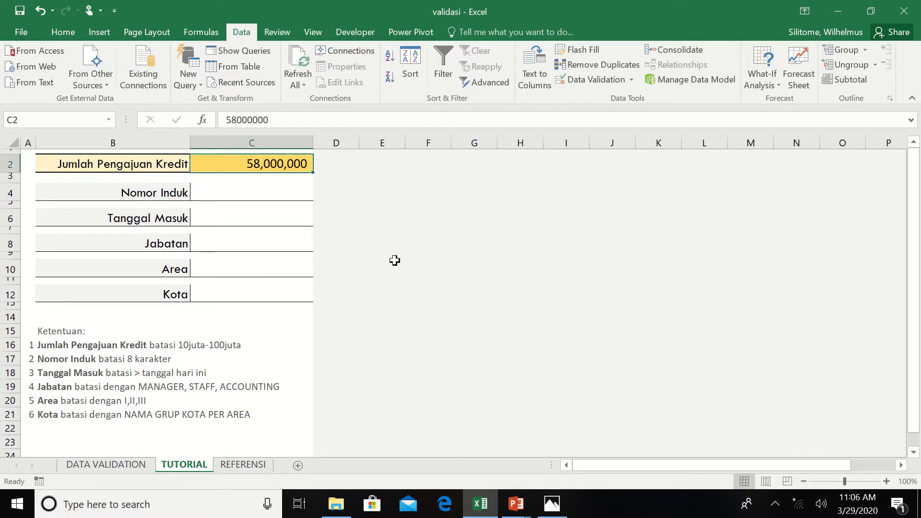
{"action": "type", "text": "12,0"}
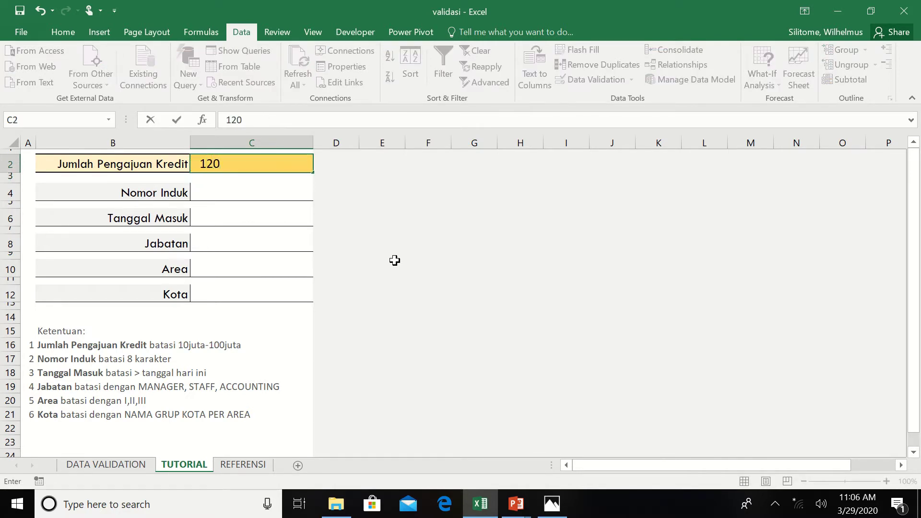
{"action": "type", "text": "00,000"}
{"action": "key", "text": "Return"}
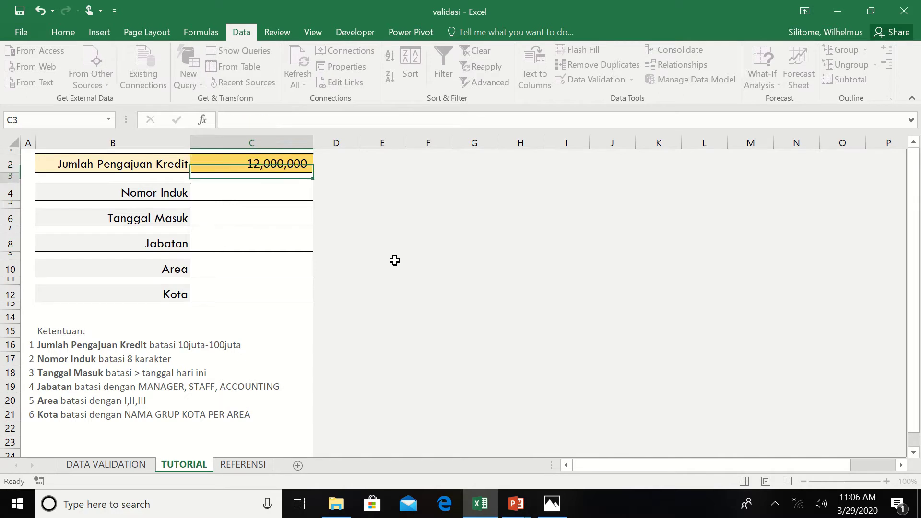
Try 120000000 in C2 and cancel the validation error to keep 12,000,000
{"action": "key", "text": "Up"}
{"action": "type", "text": "1"}
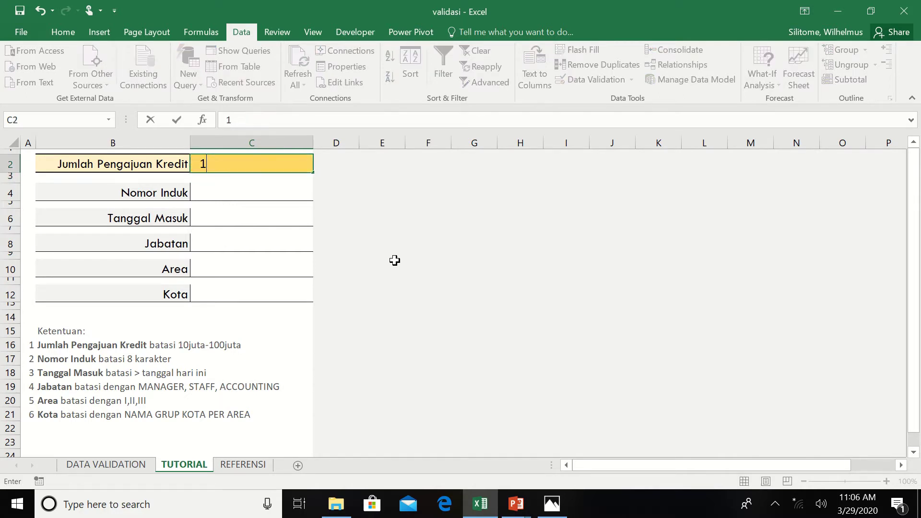
{"action": "type", "text": "200000"}
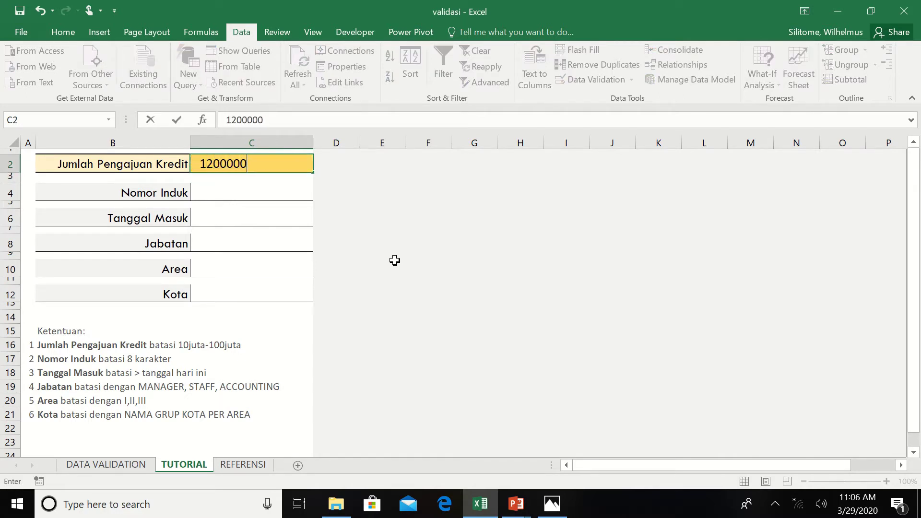
{"action": "type", "text": "00"}
{"action": "key", "text": "Return"}
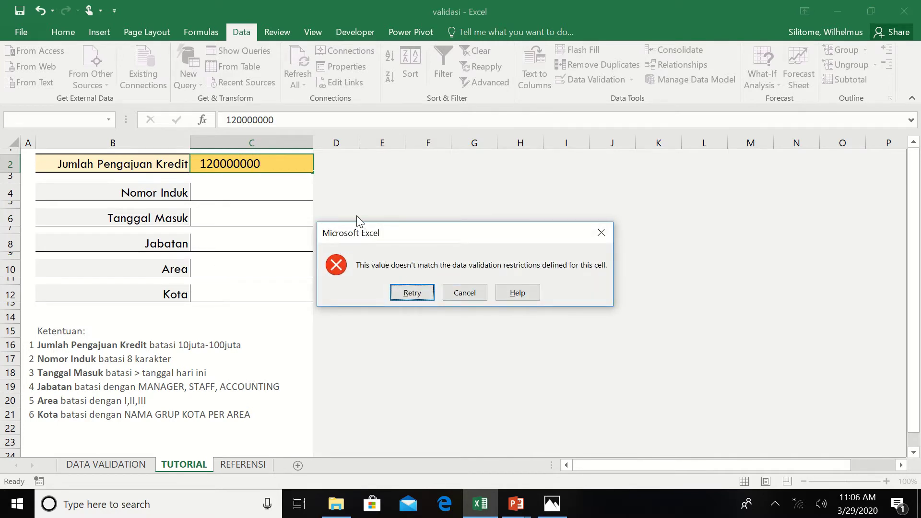
{"action": "left_click_drag", "start_coordinate": [466, 232], "coordinate": [476, 189]}
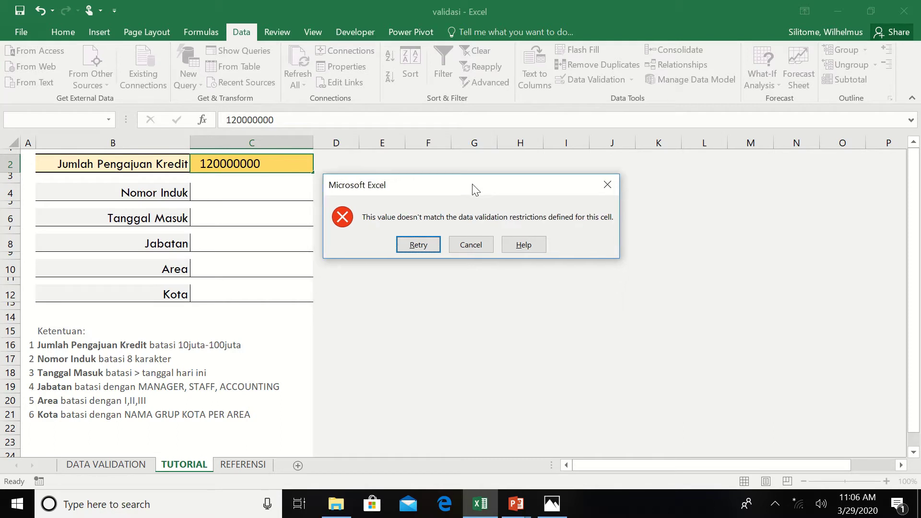
{"action": "left_click", "coordinate": [466, 249]}
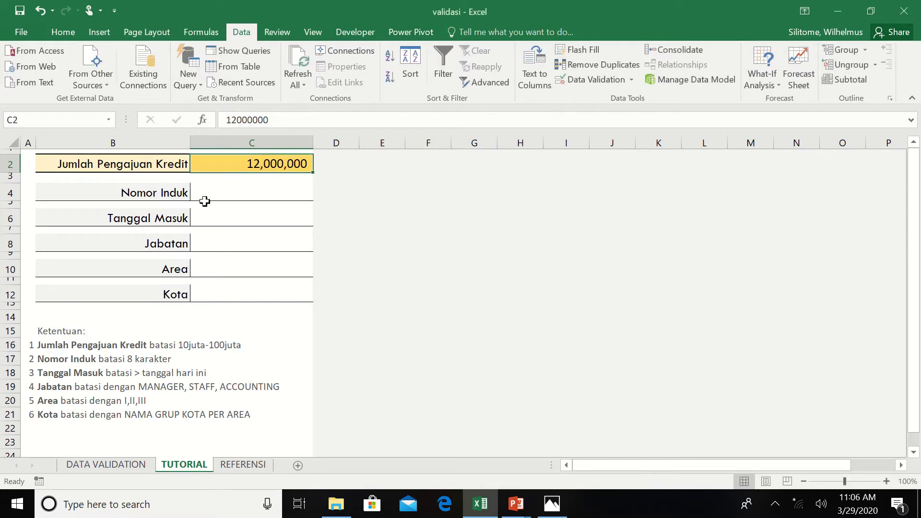
Give the Nomor Induk cell C4 a Text length rule equal to 8
{"action": "left_click", "coordinate": [231, 193]}
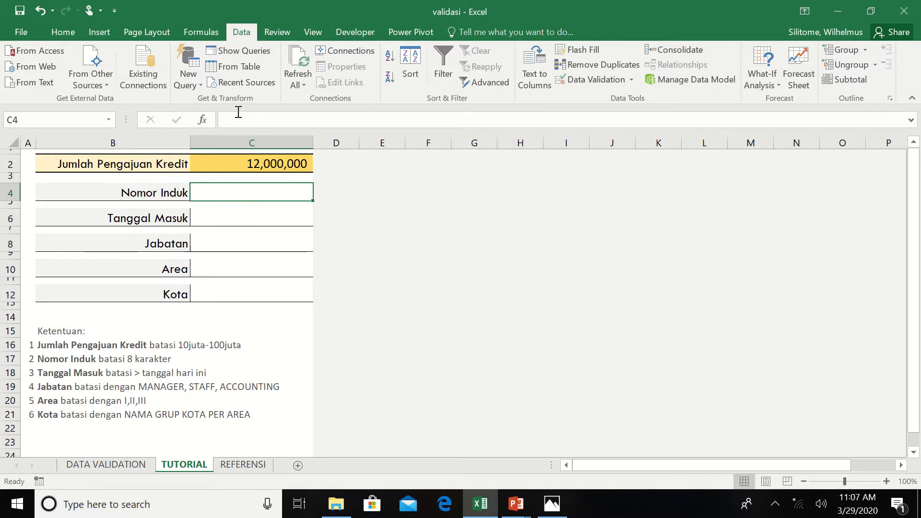
{"action": "left_click", "coordinate": [606, 78]}
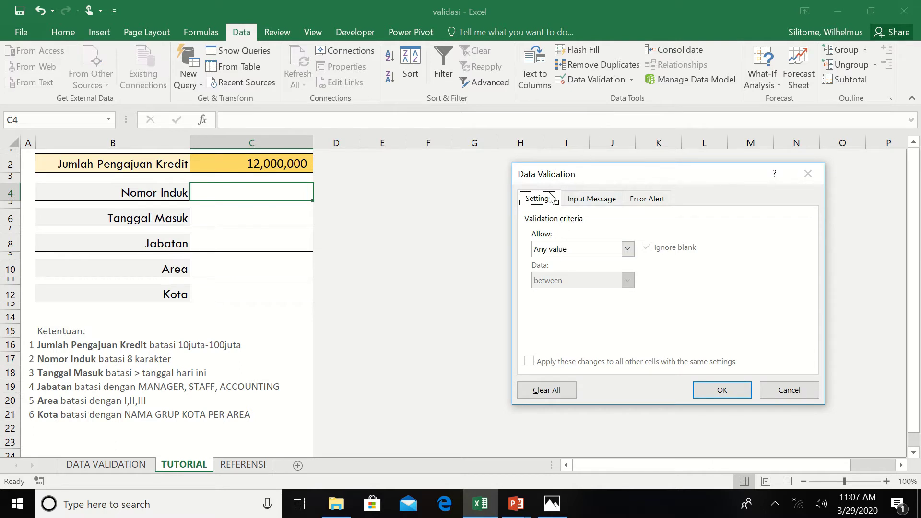
{"action": "left_click", "coordinate": [578, 250]}
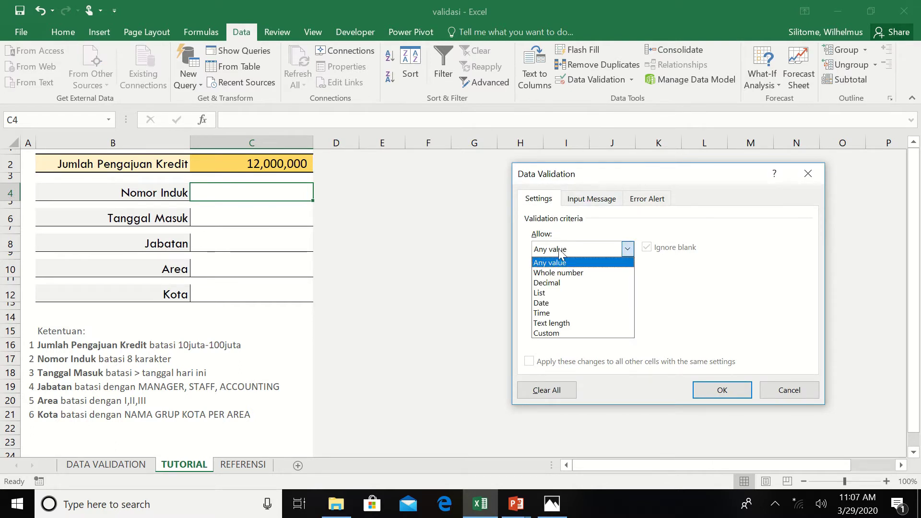
{"action": "left_click", "coordinate": [561, 324]}
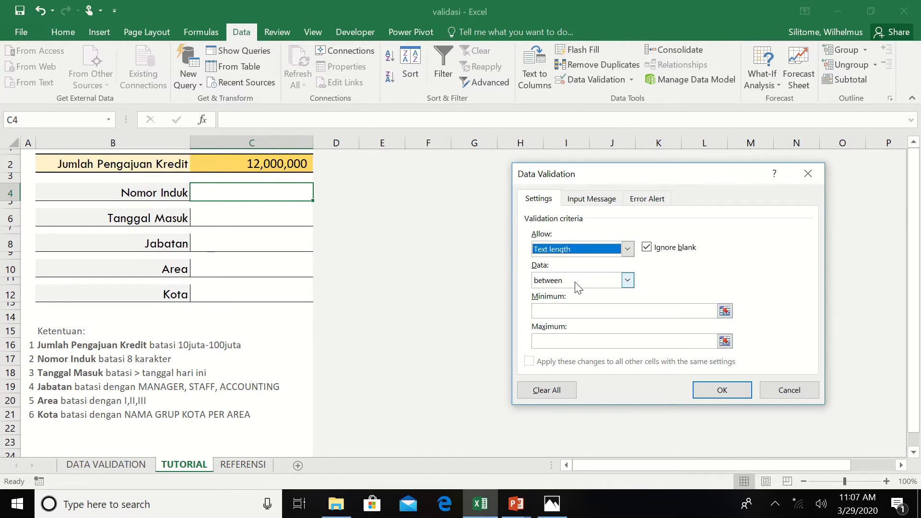
{"action": "left_click", "coordinate": [628, 281]}
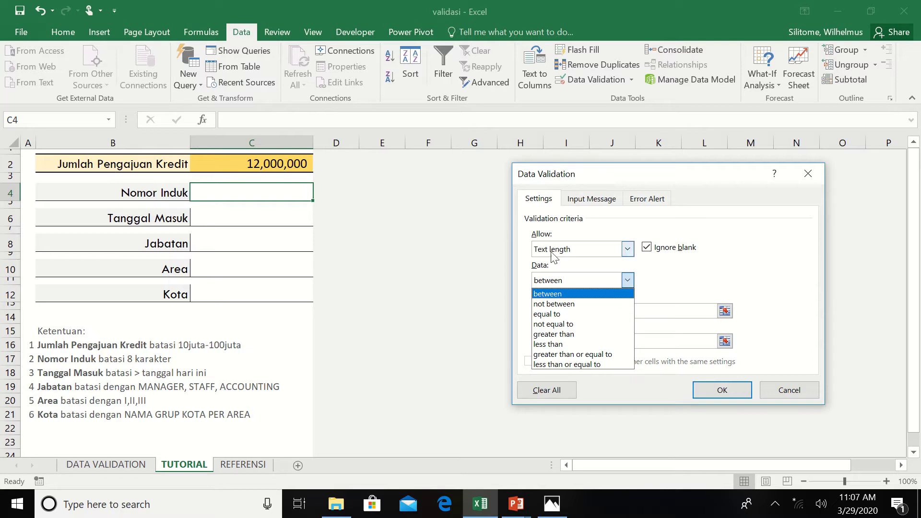
{"action": "left_click", "coordinate": [565, 313]}
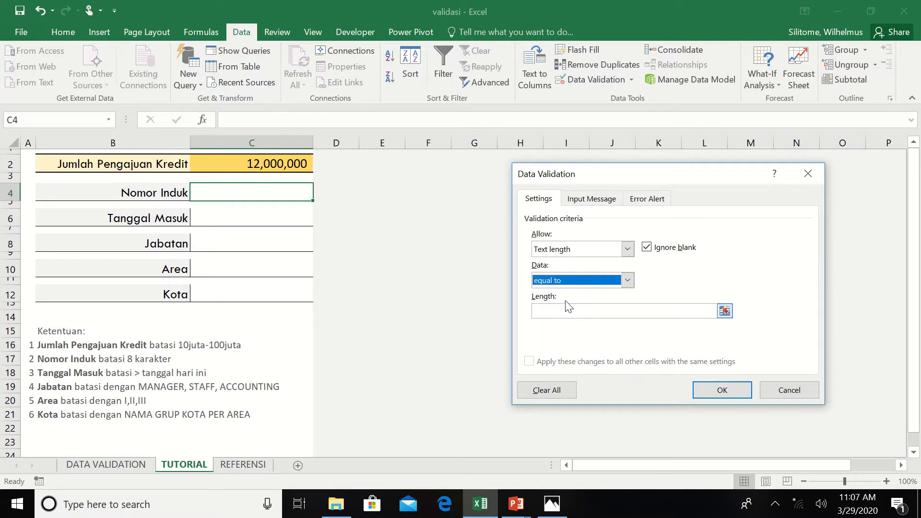
{"action": "left_click", "coordinate": [576, 309]}
{"action": "type", "text": "8"}
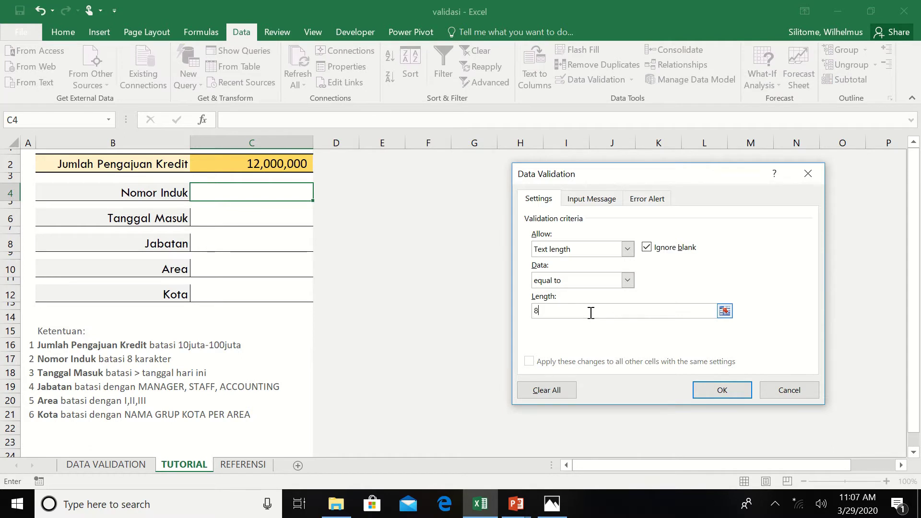
{"action": "left_click", "coordinate": [722, 390]}
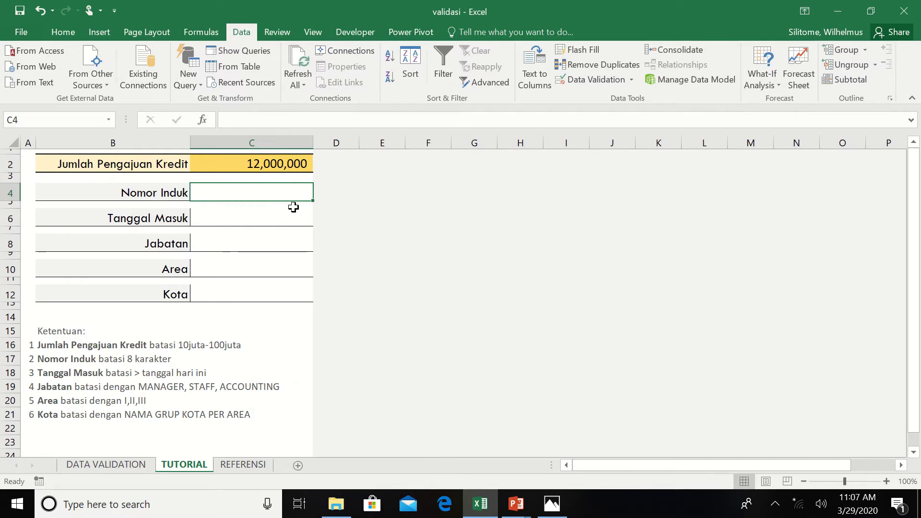
Test C4 with the 9-character ID akldhjfi6 and retry after it is rejected
{"action": "type", "text": "akldhj"}
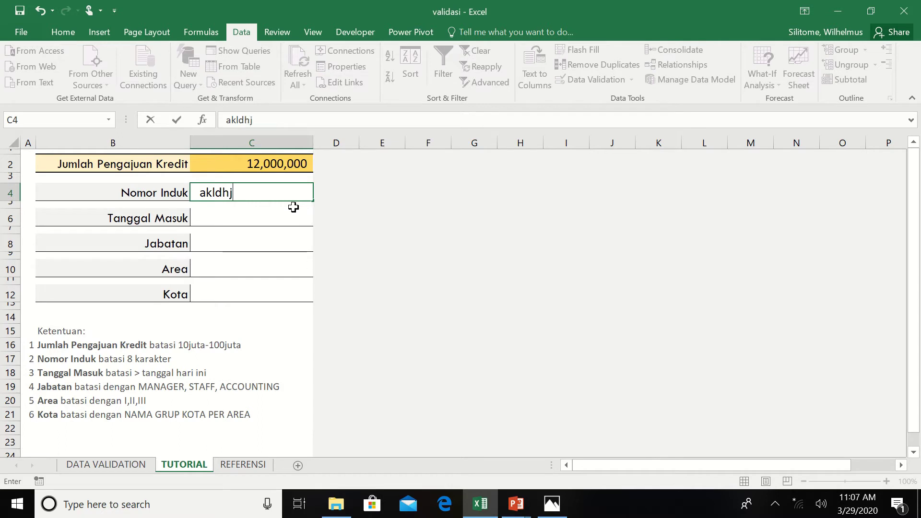
{"action": "type", "text": "fi6"}
{"action": "key", "text": "Return"}
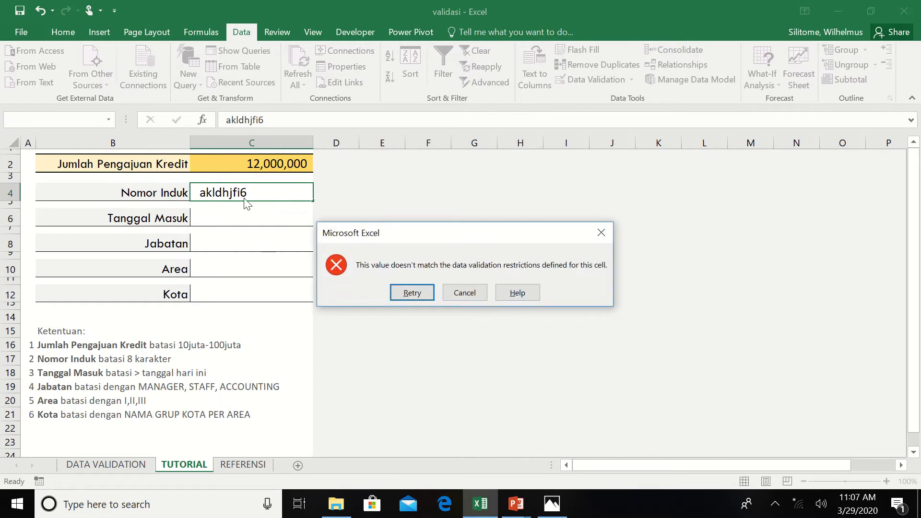
{"action": "left_click_drag", "start_coordinate": [366, 239], "coordinate": [369, 192]}
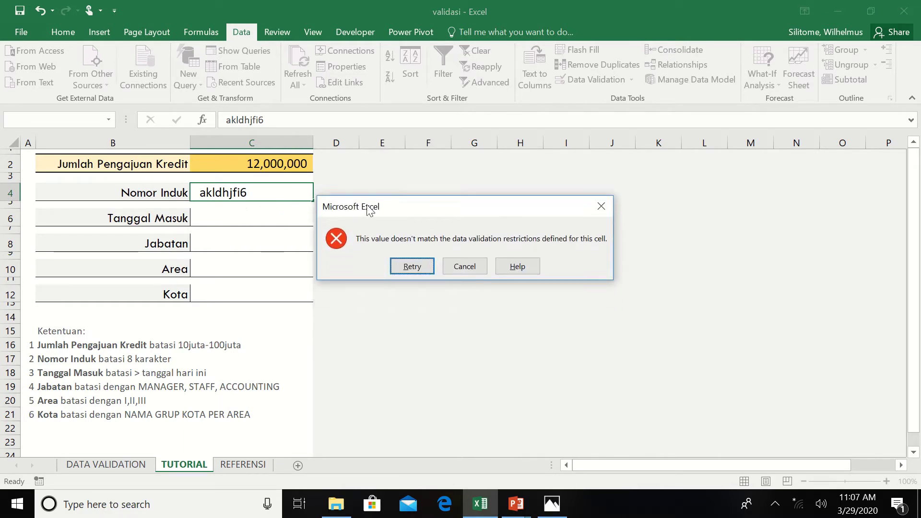
{"action": "left_click", "coordinate": [421, 249]}
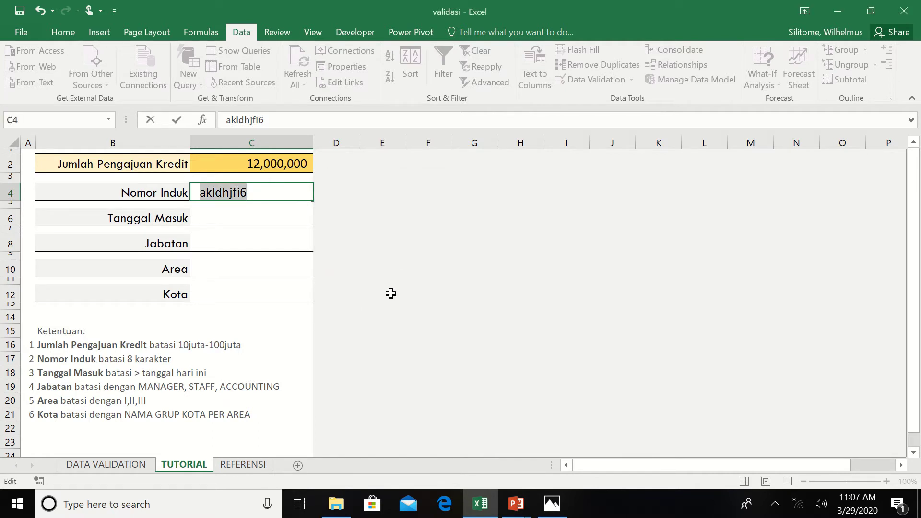
Enter the 8-character ID 123hklwy in C4, then move to the Tanggal Masuk cell
{"action": "type", "text": "1"}
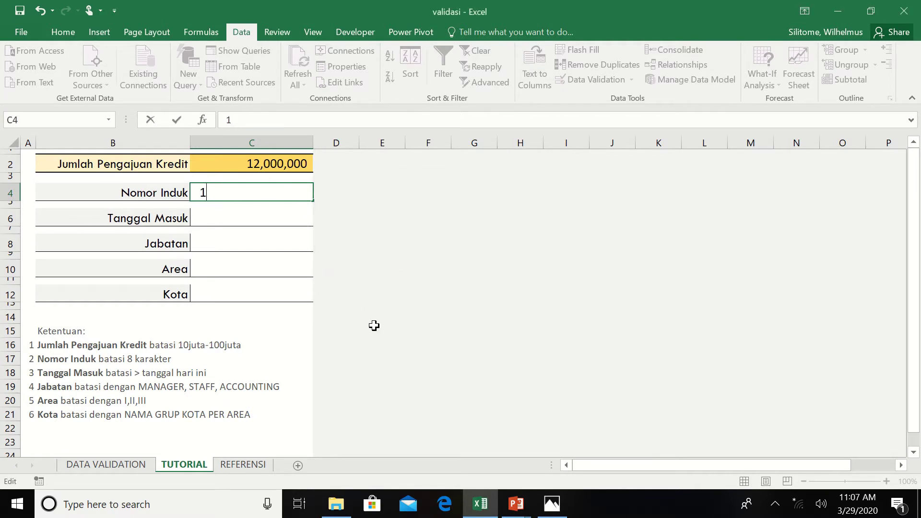
{"action": "type", "text": "23"}
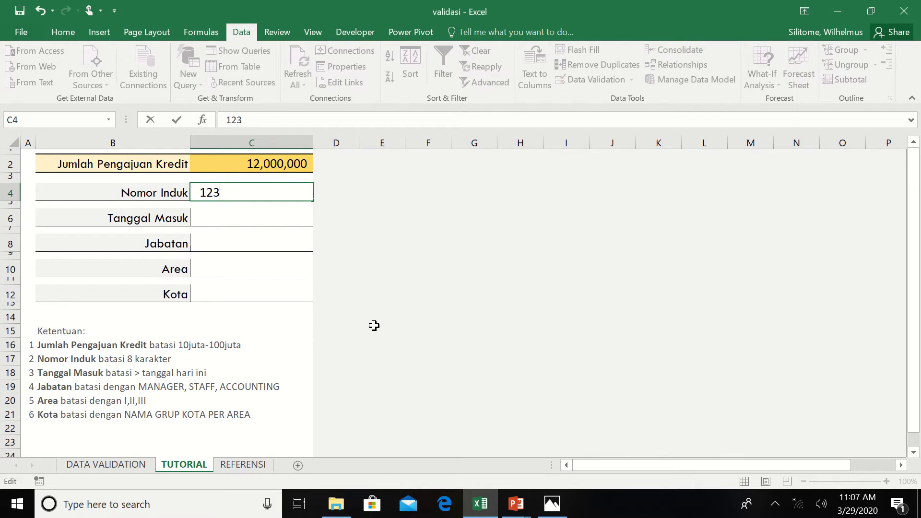
{"action": "type", "text": "hklw"}
{"action": "type", "text": "y"}
{"action": "key", "text": "Return"}
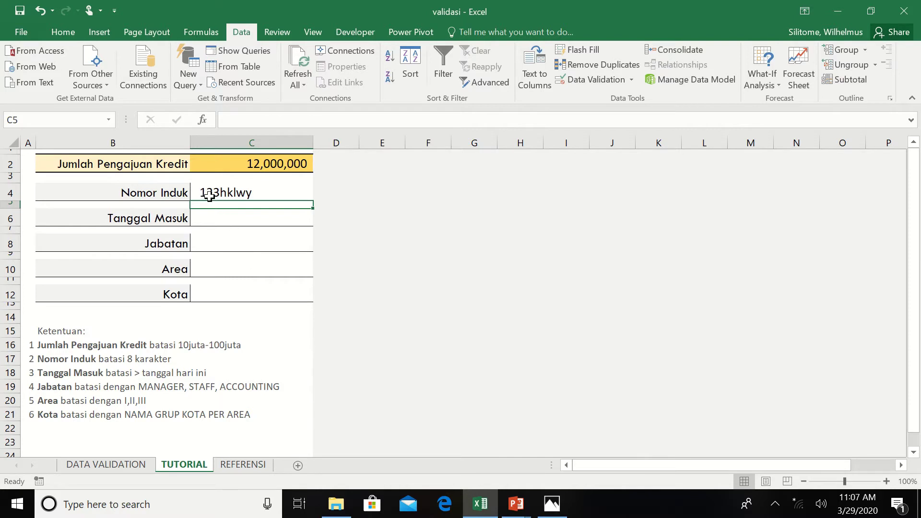
{"action": "left_click", "coordinate": [245, 191]}
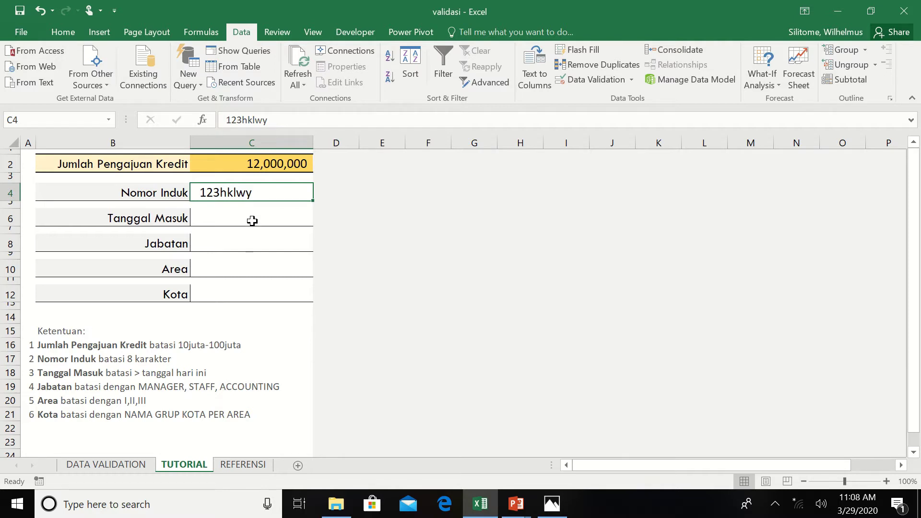
{"action": "left_click", "coordinate": [252, 221]}
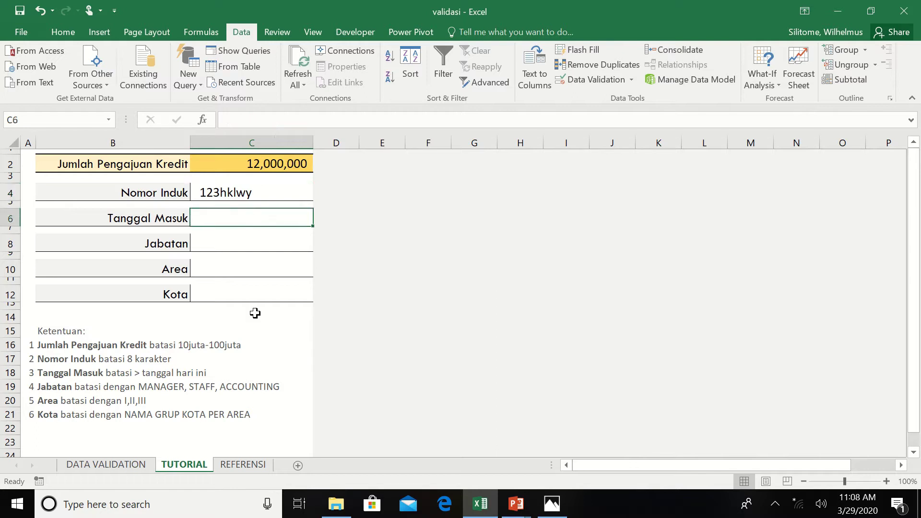
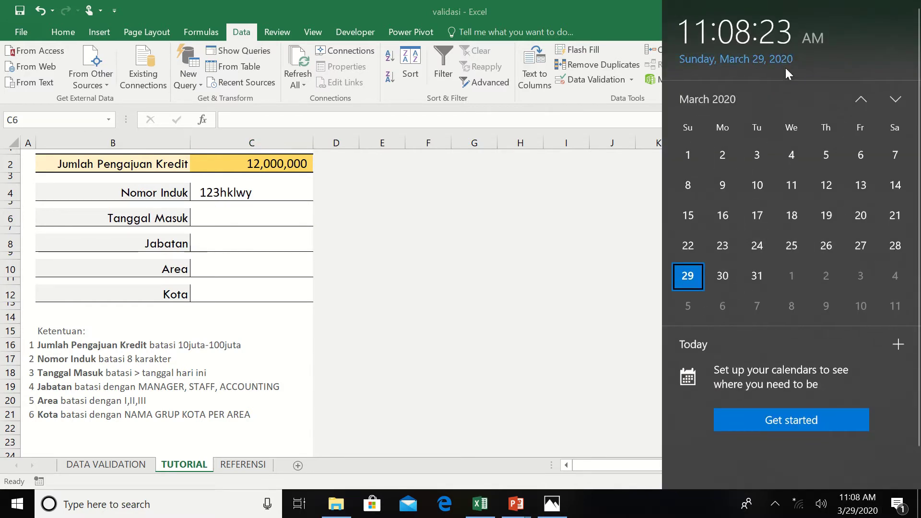
Dismiss the calendar flyout and return focus to the Tanggal Masuk cell C6
{"action": "left_click", "coordinate": [250, 224]}
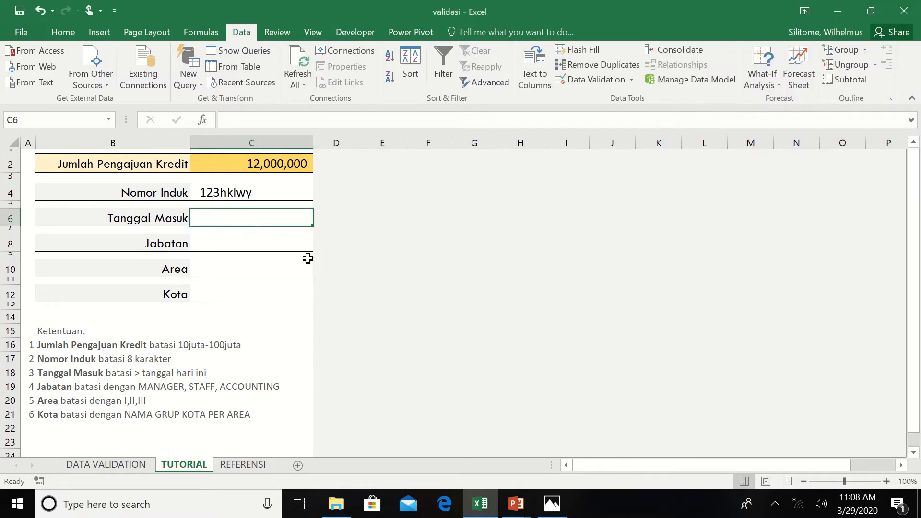
Give cell C6 a Date validation rule: greater than, start date =TODAY()
{"action": "left_click", "coordinate": [594, 81]}
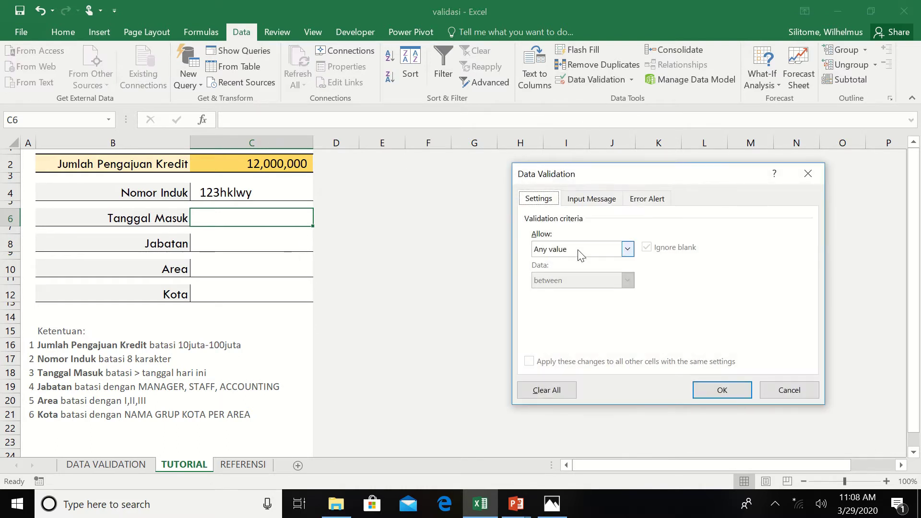
{"action": "left_click", "coordinate": [579, 250]}
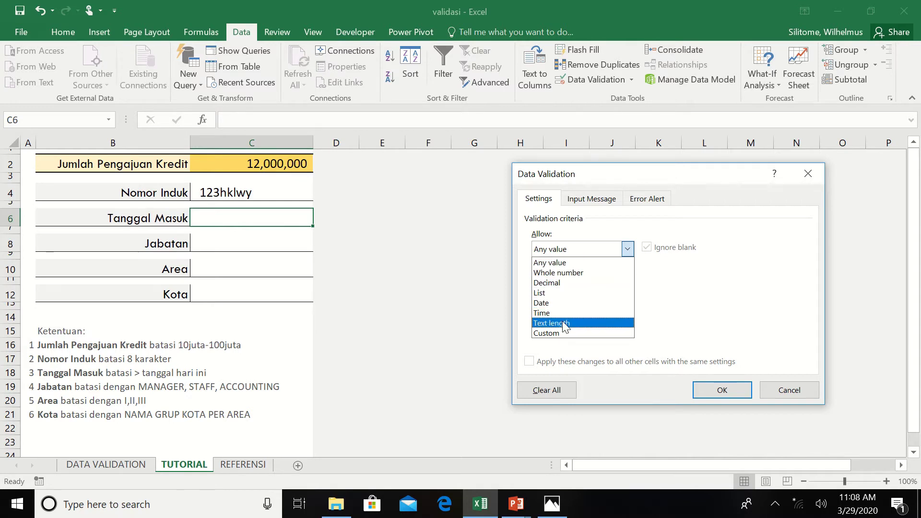
{"action": "left_click", "coordinate": [671, 312]}
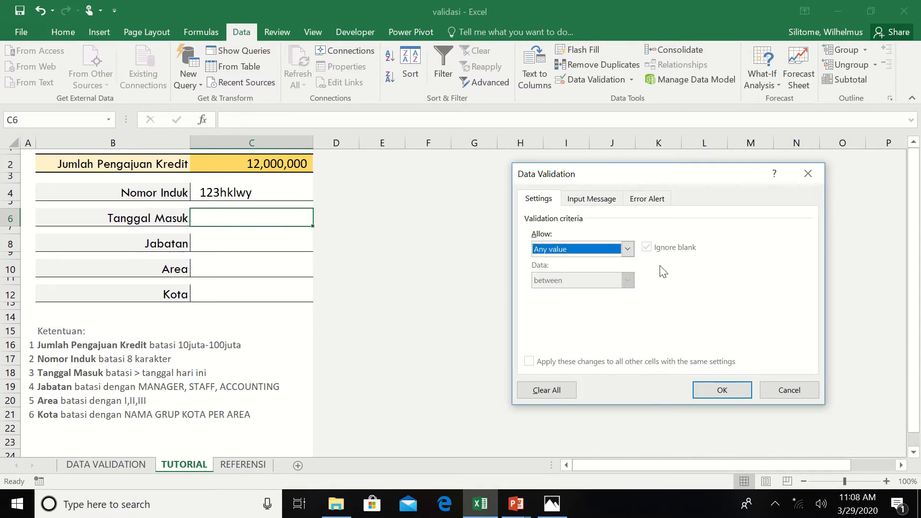
{"action": "left_click", "coordinate": [628, 248]}
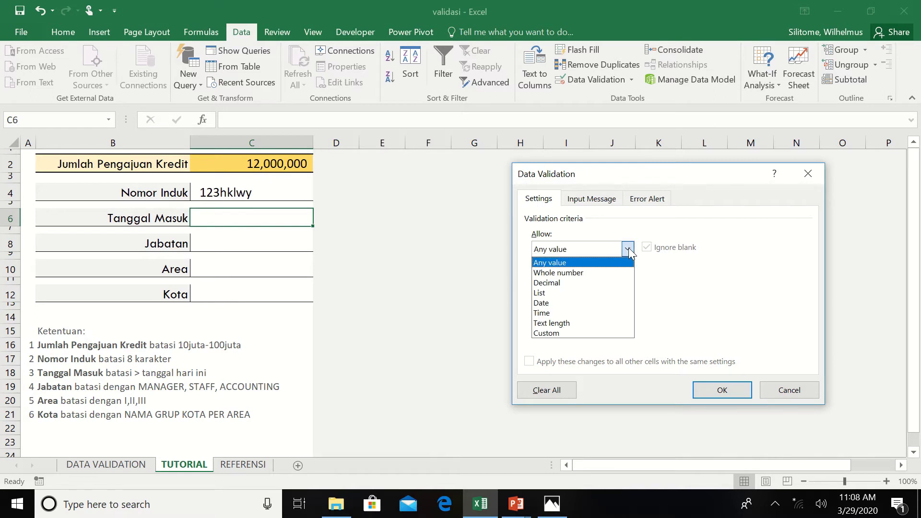
{"action": "left_click", "coordinate": [591, 303]}
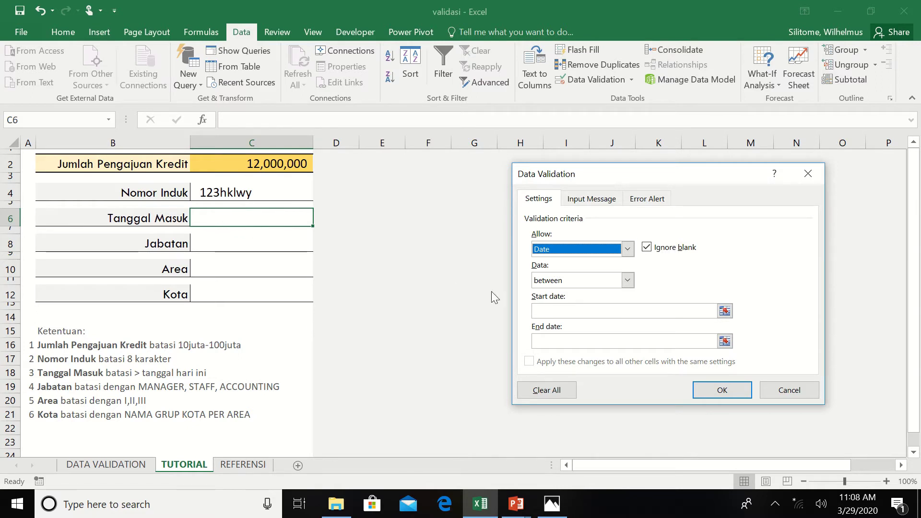
{"action": "left_click", "coordinate": [628, 282]}
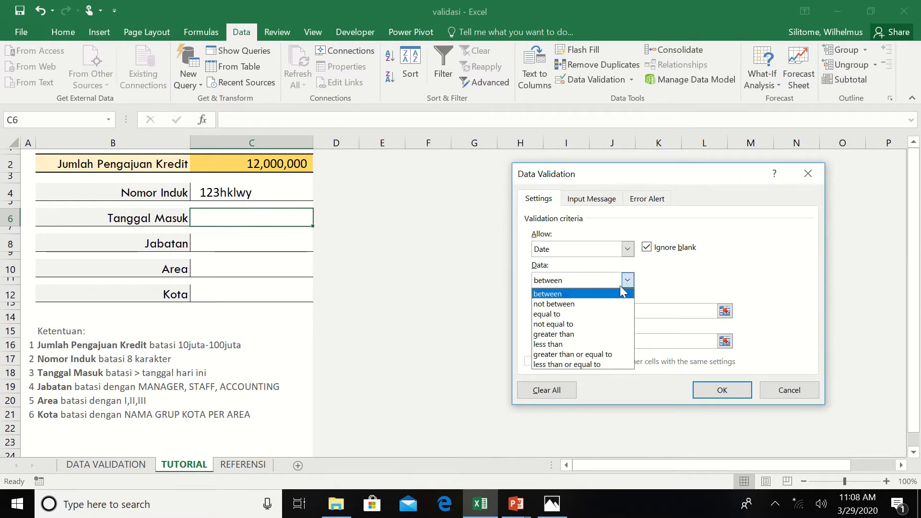
{"action": "left_click", "coordinate": [595, 336]}
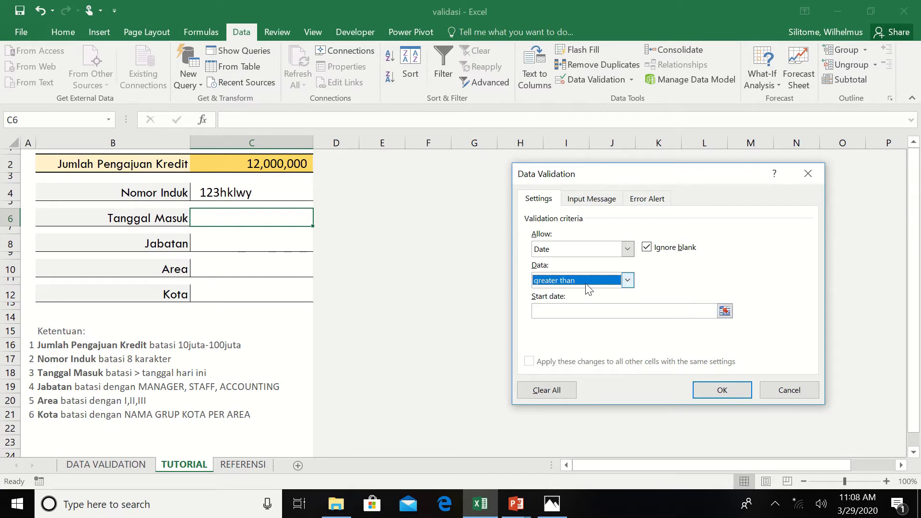
{"action": "left_click", "coordinate": [590, 313]}
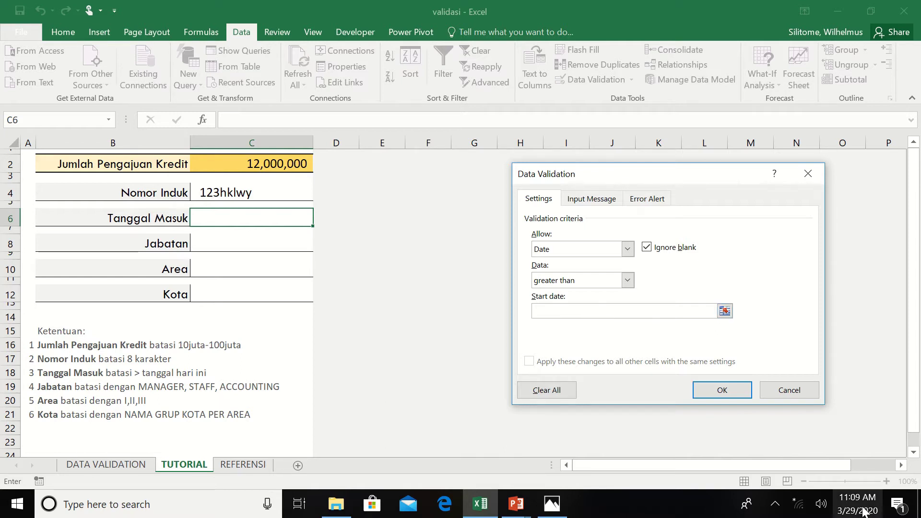
{"action": "mouse_move", "coordinate": [857, 504]}
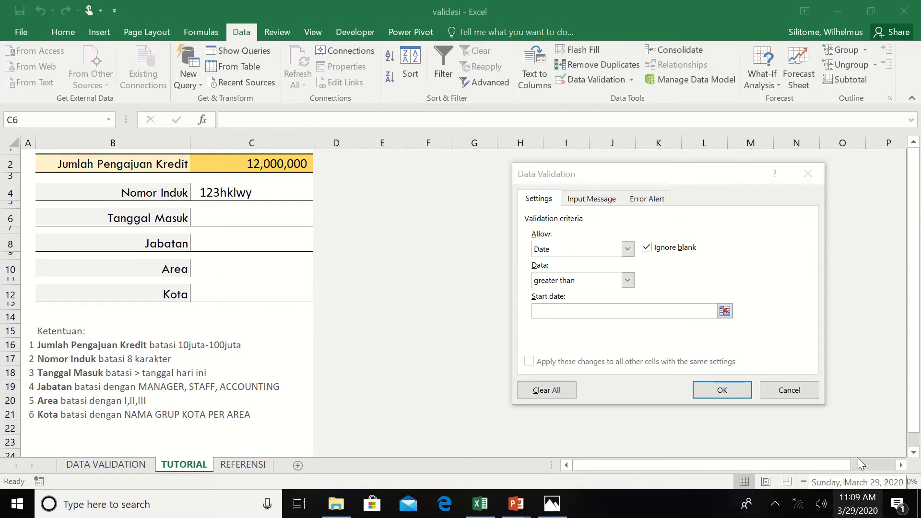
{"action": "left_click", "coordinate": [864, 513]}
{"action": "left_click", "coordinate": [613, 332]}
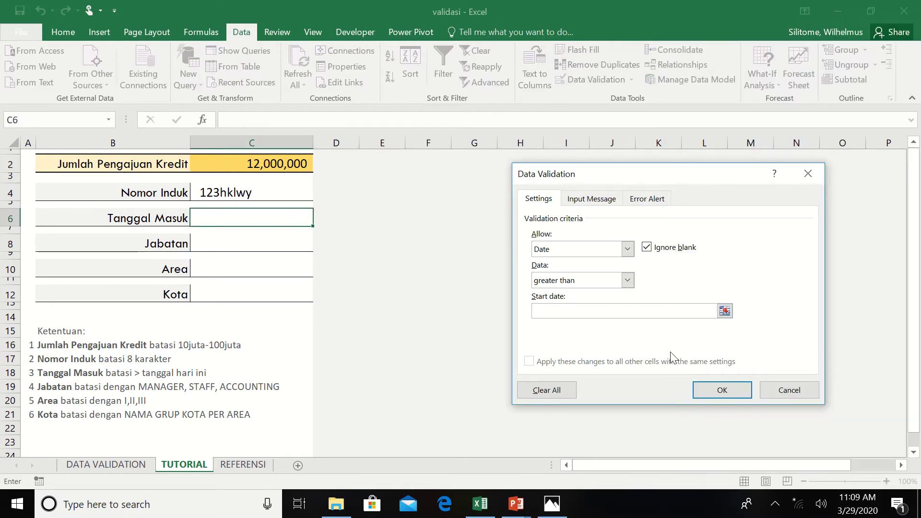
{"action": "type", "text": "=TODAY("}
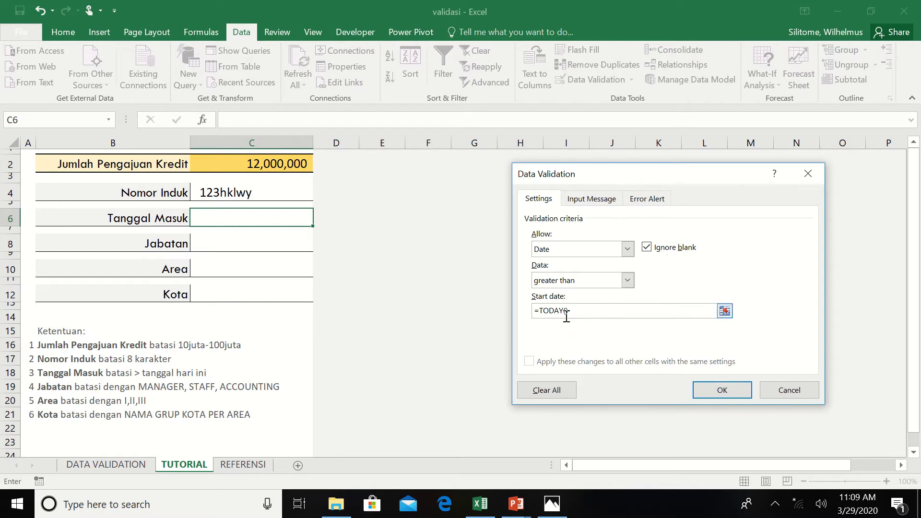
{"action": "left_click", "coordinate": [721, 389]}
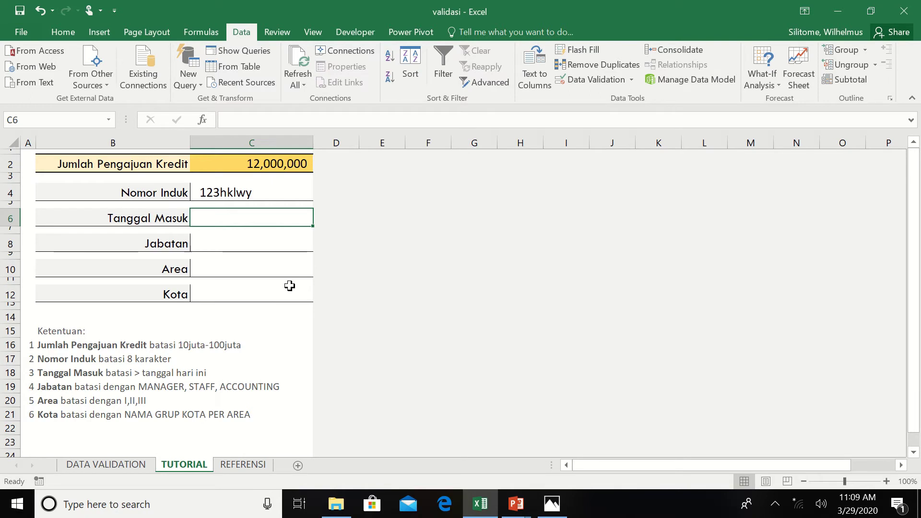
Enter 15 MAR 2020 in C6, see the validation error, and choose Retry
{"action": "type", "text": "15"}
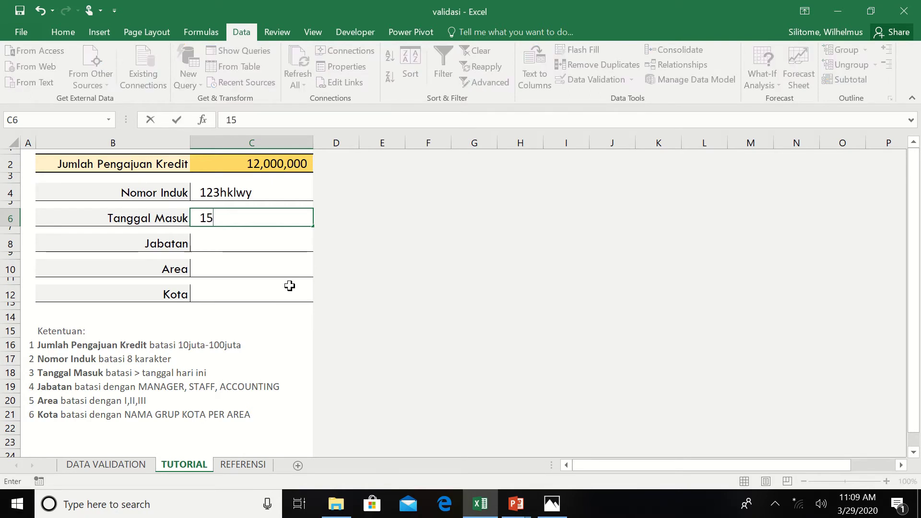
{"action": "type", "text": " MAR 20"}
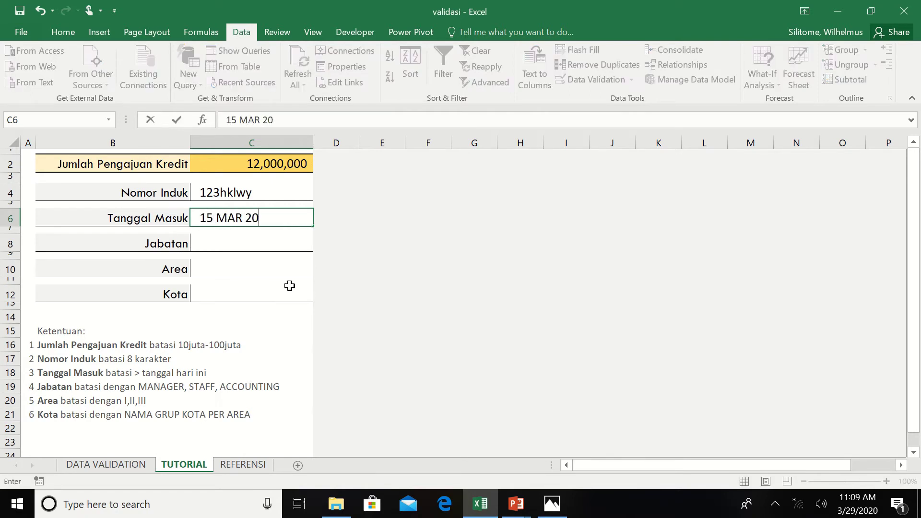
{"action": "type", "text": "20"}
{"action": "key", "text": "Return"}
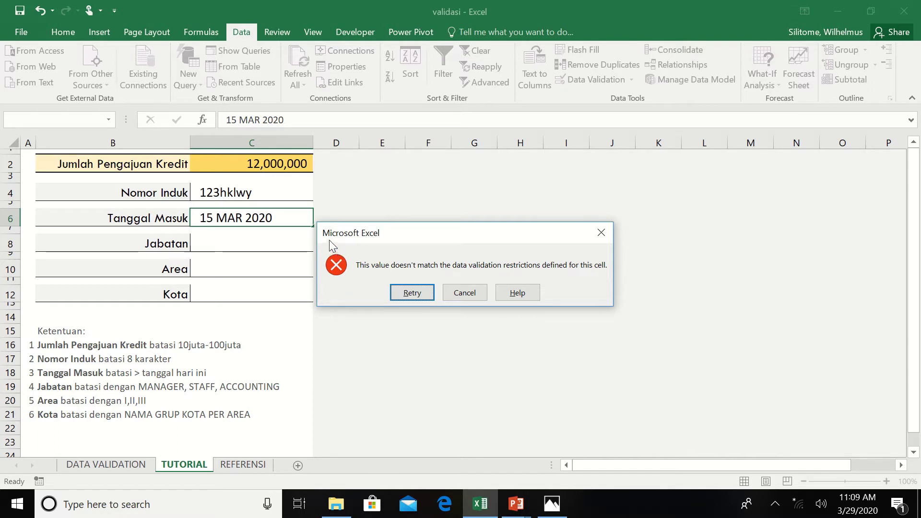
{"action": "left_click_drag", "start_coordinate": [476, 234], "coordinate": [477, 213]}
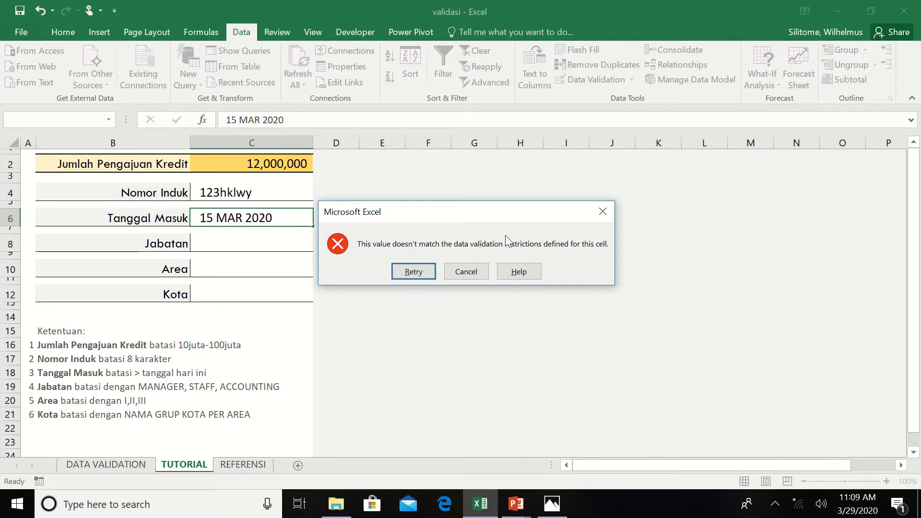
{"action": "left_click", "coordinate": [416, 273]}
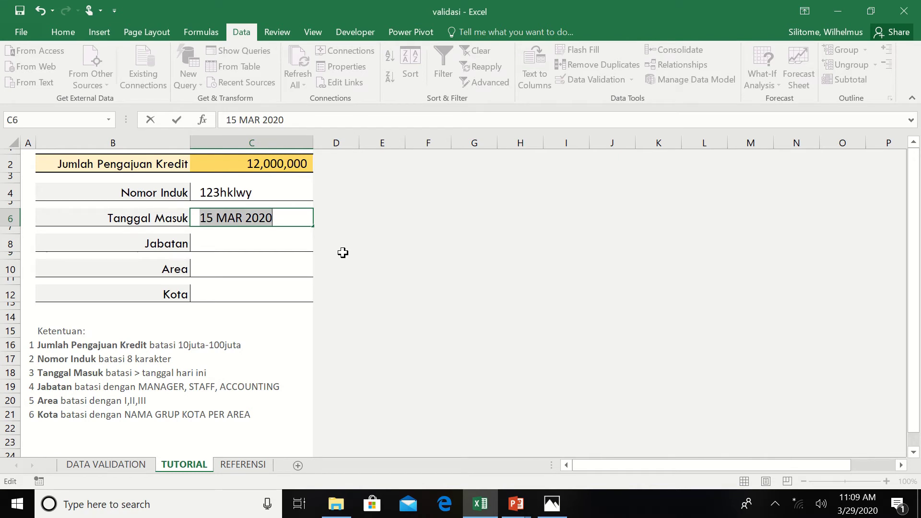
Try today's date 29 MAR 2020, retry after the rejection, and cancel to leave C6 blank
{"action": "type", "text": "29"}
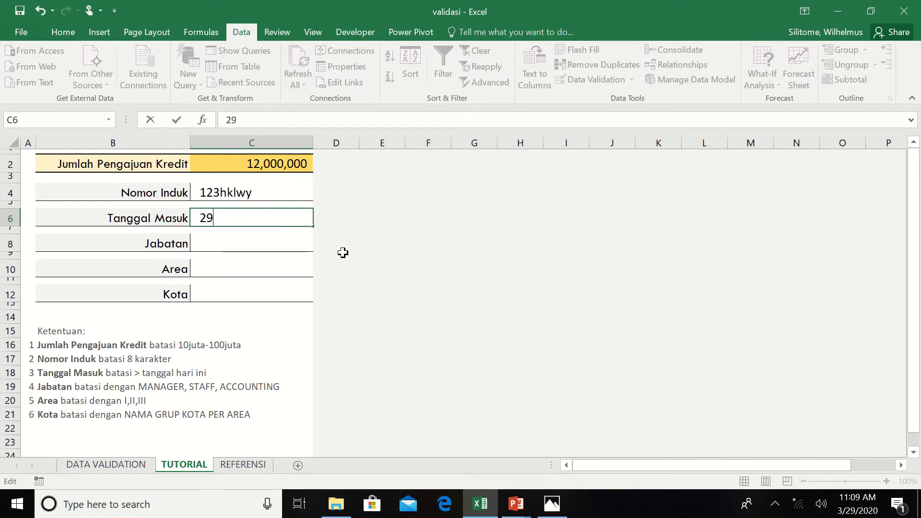
{"action": "type", "text": " MAR 20"}
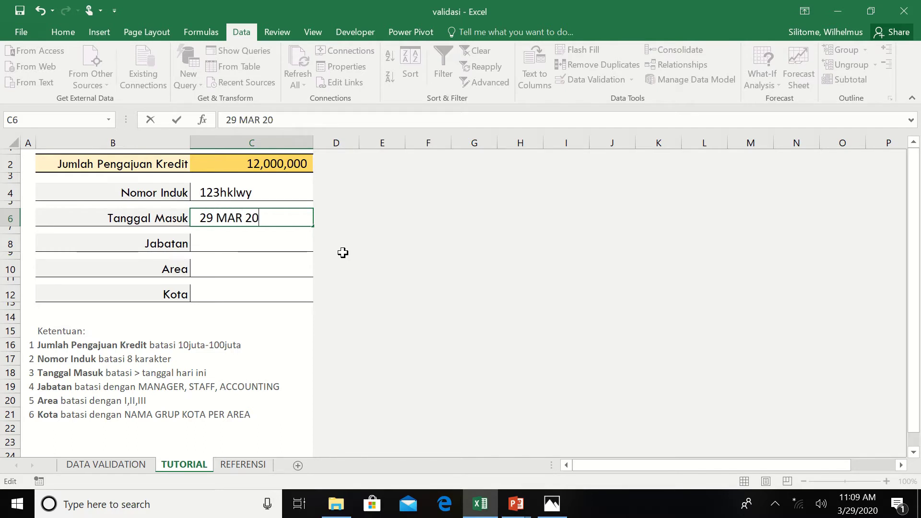
{"action": "type", "text": "20"}
{"action": "key", "text": "Return"}
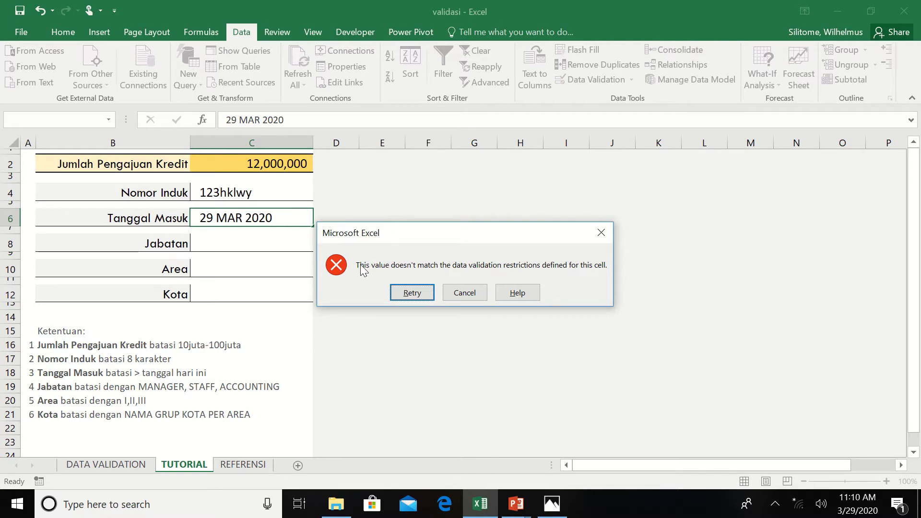
{"action": "left_click_drag", "start_coordinate": [378, 235], "coordinate": [379, 213]}
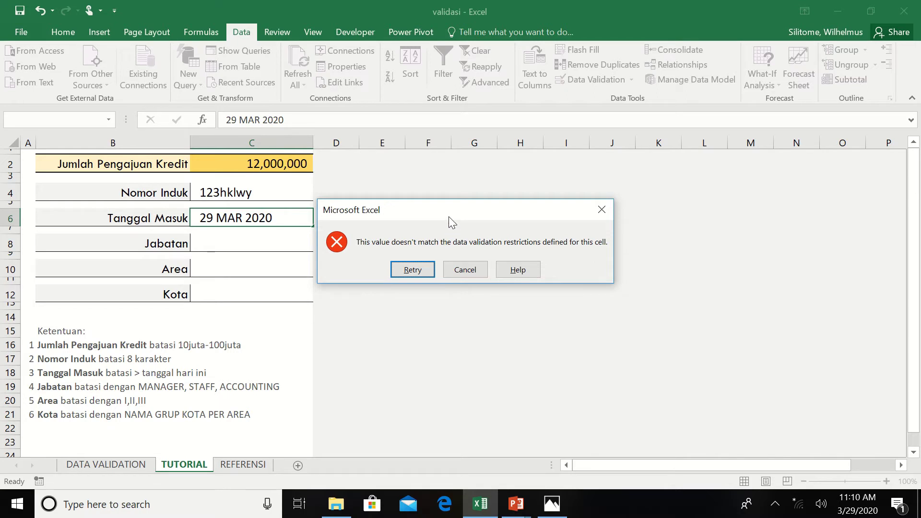
{"action": "left_click_drag", "start_coordinate": [449, 213], "coordinate": [451, 208]}
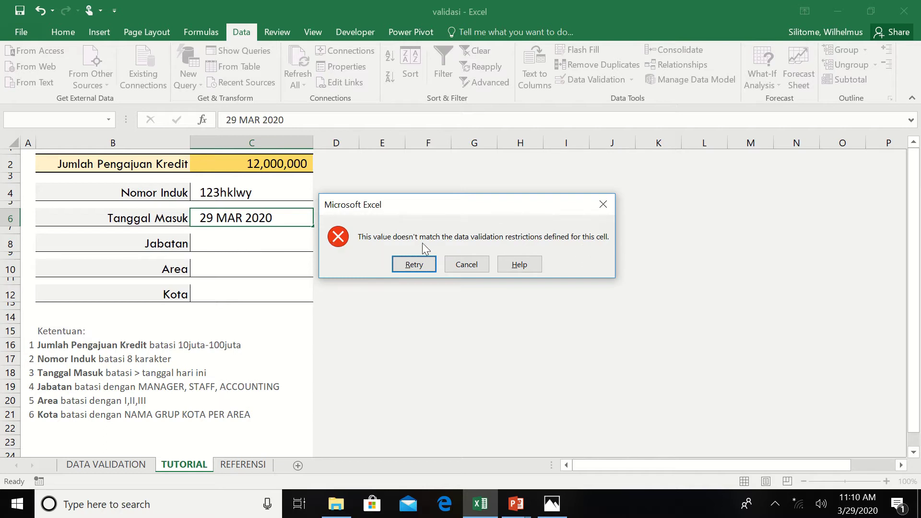
{"action": "left_click", "coordinate": [413, 265]}
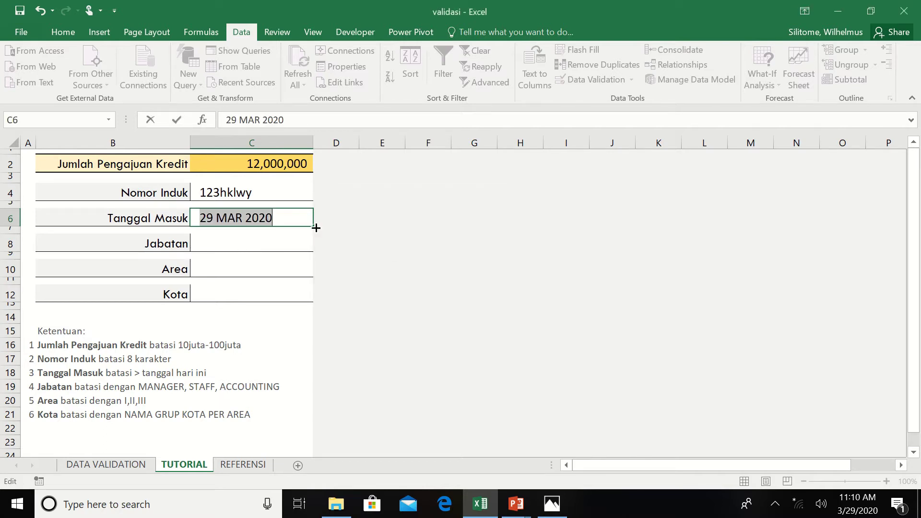
{"action": "key", "text": "Escape"}
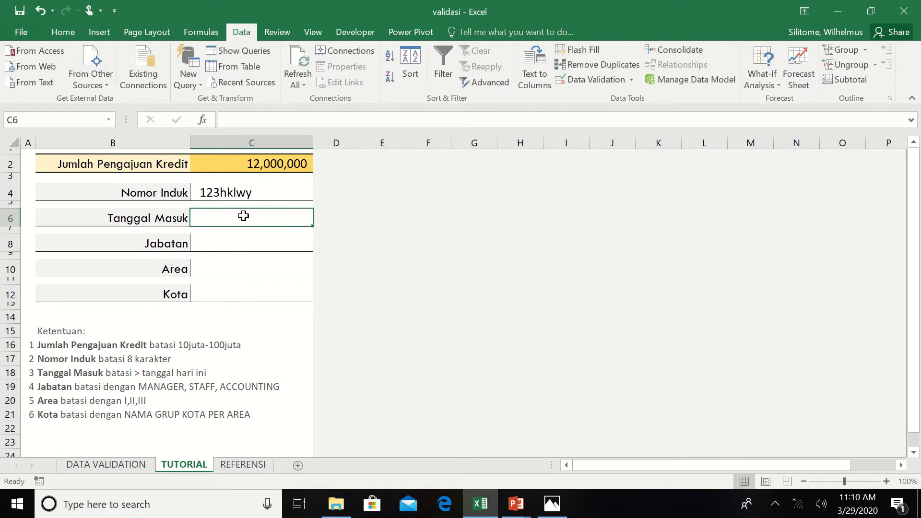
Set a Stop error alert titled PACE/MACE,INA/AMA with a TANGGAL BULAN TAHUN format message
{"action": "left_click", "coordinate": [583, 81]}
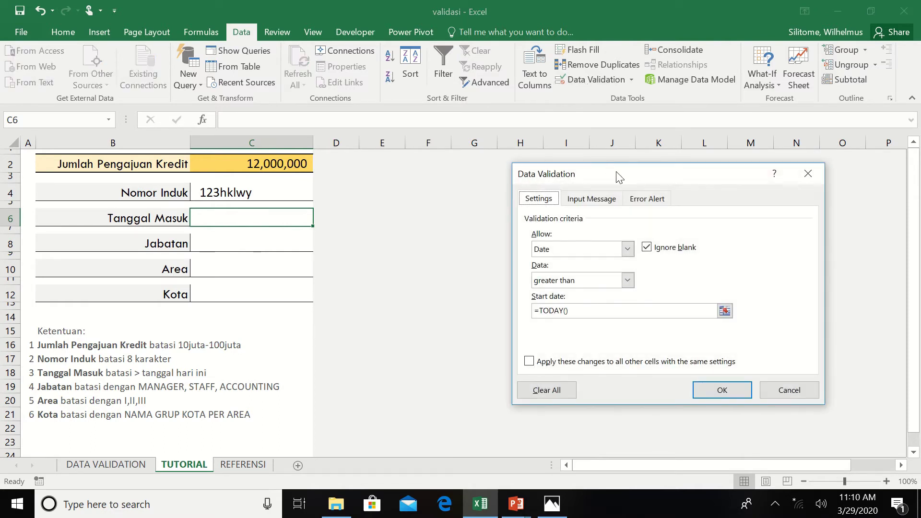
{"action": "left_click", "coordinate": [654, 201]}
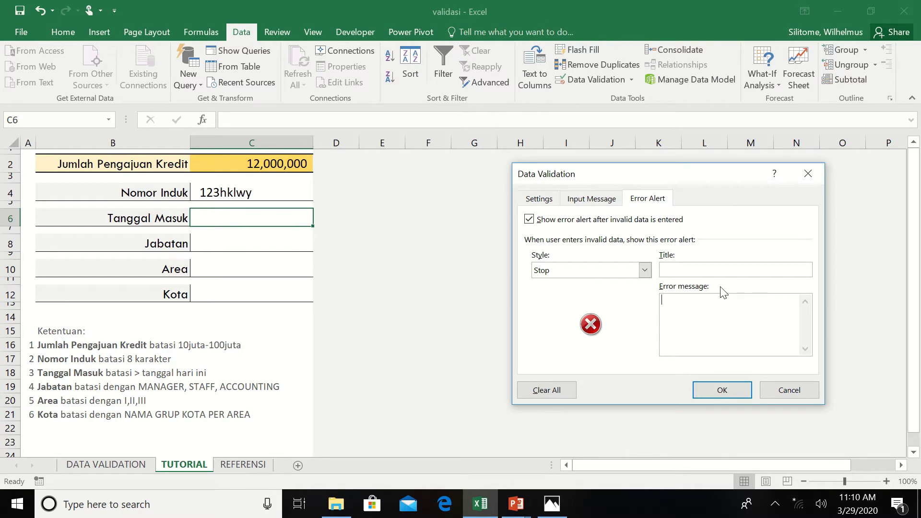
{"action": "type", "text": "D"}
{"action": "key", "text": "BackSpace"}
{"action": "type", "text": "DATA"}
{"action": "type", "text": " YANG DIMA"}
{"action": "type", "text": "SUKKAN DISI"}
{"action": "type", "text": "NI HANYA "}
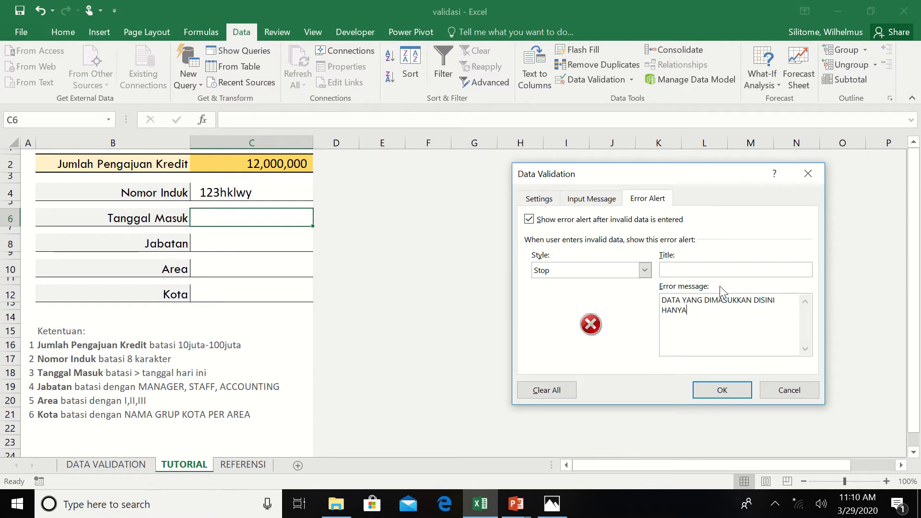
{"action": "type", "text": "DA"}
{"action": "key", "text": "BackSpace"}
{"action": "key", "text": "BackSpace"}
{"action": "key", "text": "BackSpace"}
{"action": "key", "text": "BackSpace"}
{"action": "key", "text": "BackSpace"}
{"action": "key", "text": "BackSpace"}
{"action": "key", "text": "BackSpace"}
{"action": "key", "text": "BackSpace"}
{"action": "type", "text": "TANGG"}
{"action": "type", "text": "AL("}
{"action": "type", "text": "spas"}
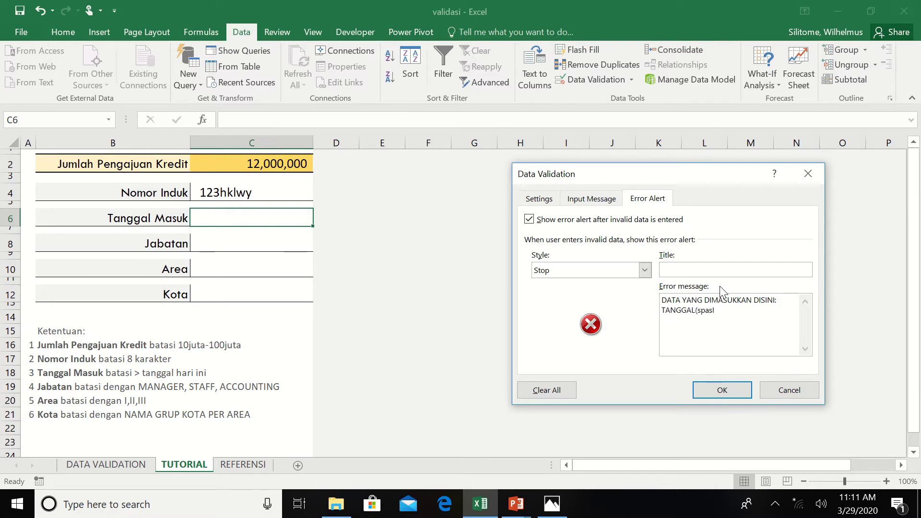
{"action": "type", "text": "i)"}
{"action": "type", "text": "BULAN"}
{"action": "type", "text": "(spas"}
{"action": "type", "text": "i)"}
{"action": "type", "text": "TAHUN"}
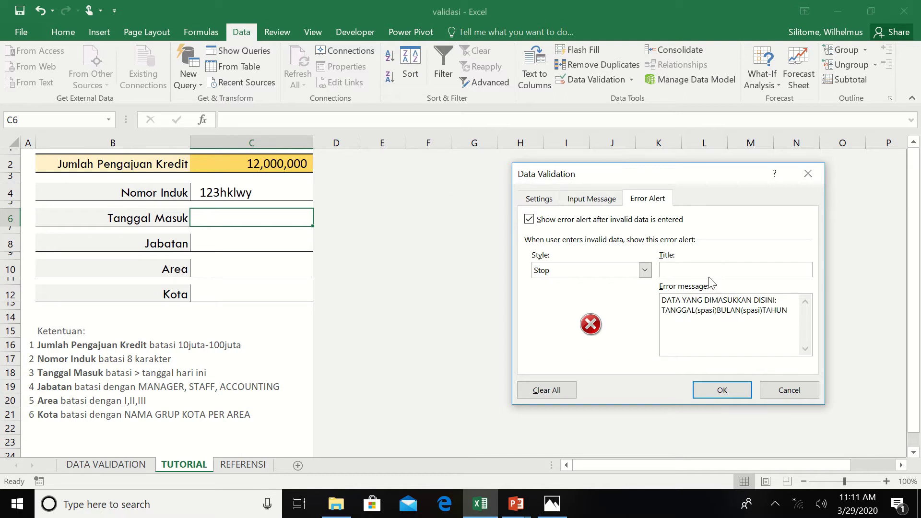
{"action": "type", "text": "PACE"}
{"action": "type", "text": "MA"}
{"action": "type", "text": "CE"}
{"action": "type", "text": "INA"}
{"action": "type", "text": "/AMA"}
Apply the new error alert and test 28 MAR 2020, which is rejected
{"action": "left_click", "coordinate": [712, 386]}
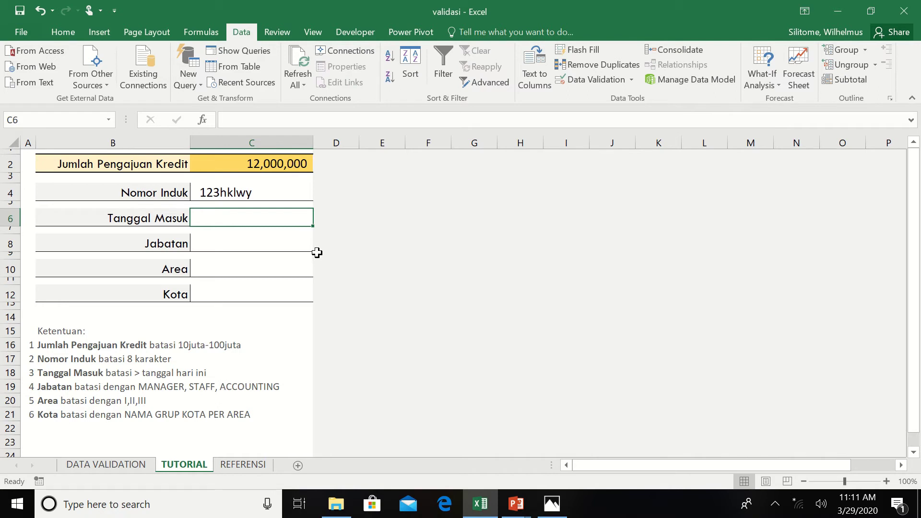
{"action": "type", "text": "28 MAR 2"}
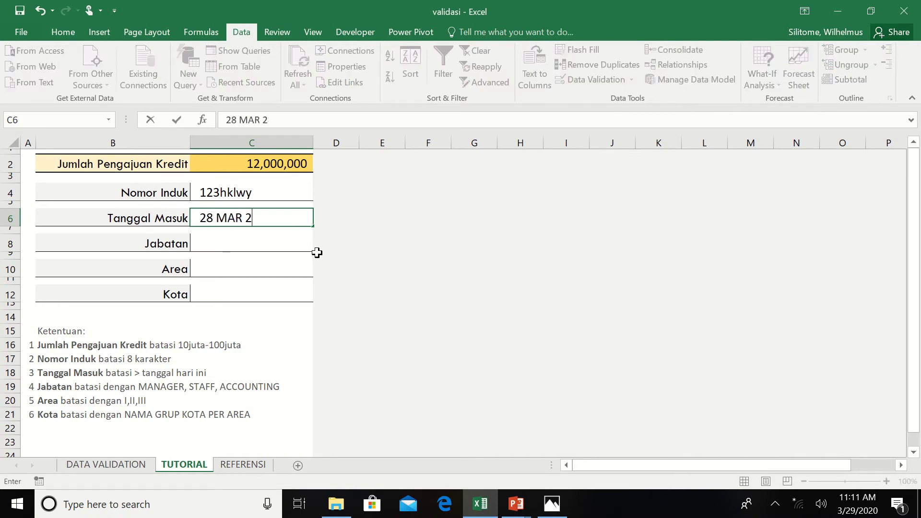
{"action": "type", "text": "020"}
{"action": "key", "text": "Return"}
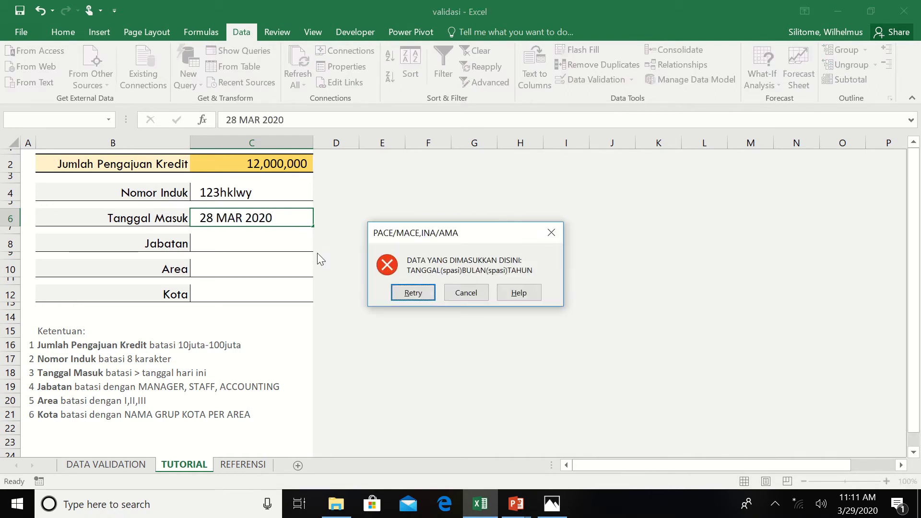
{"action": "left_click_drag", "start_coordinate": [392, 239], "coordinate": [345, 211]}
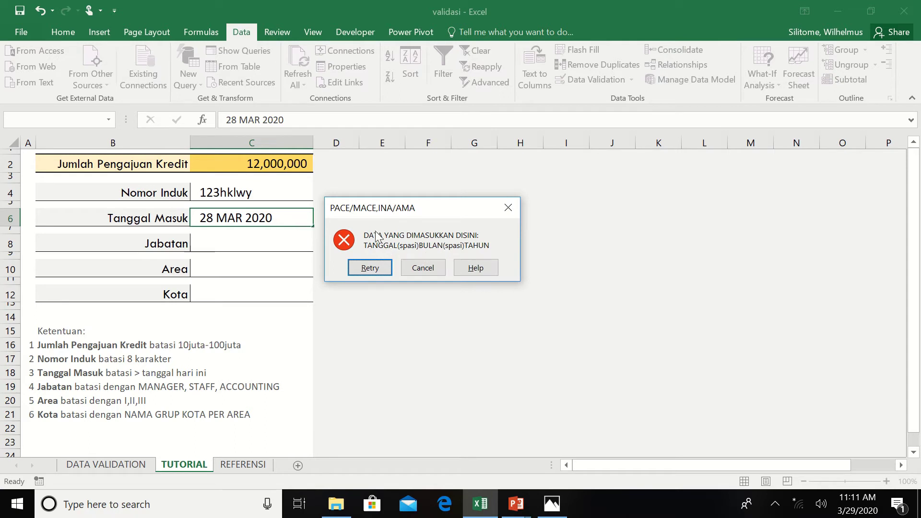
{"action": "left_click", "coordinate": [381, 268]}
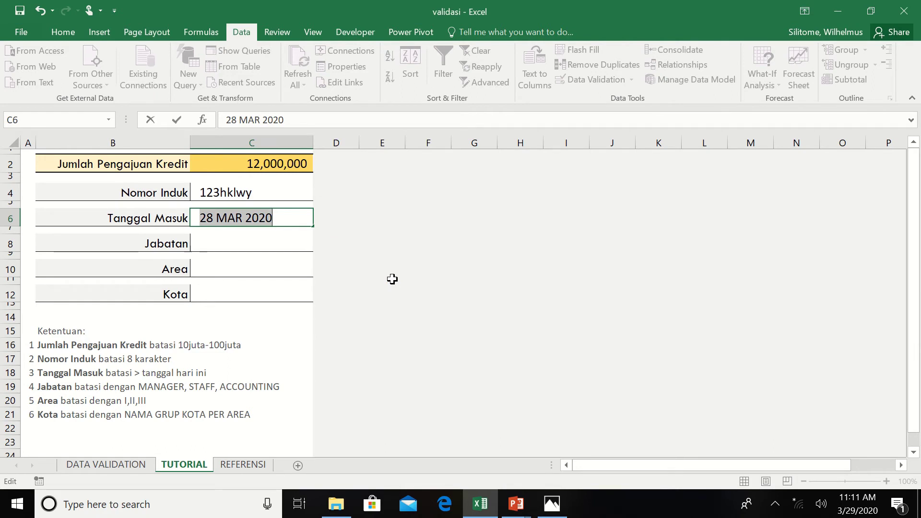
Test 29 MAR 2020, see the custom message, and cancel to leave Tanggal Masuk empty
{"action": "type", "text": "29"}
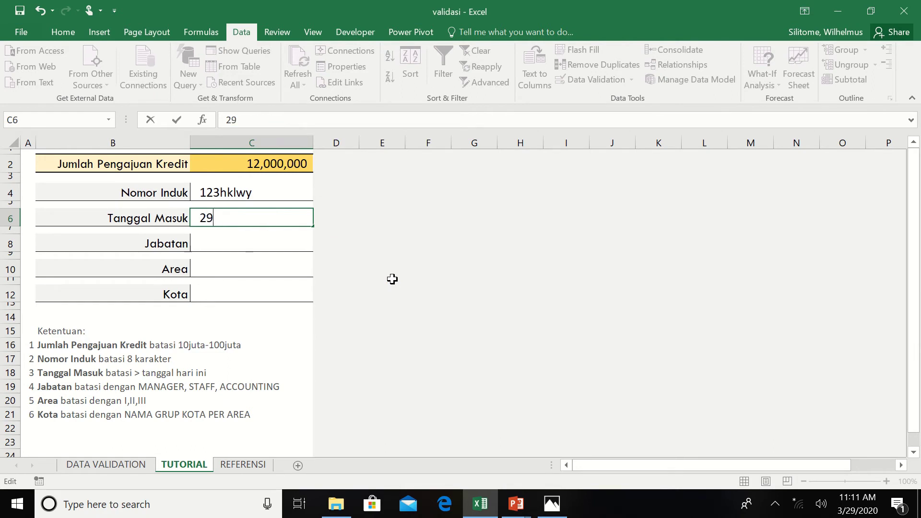
{"action": "type", "text": " MAR 202"}
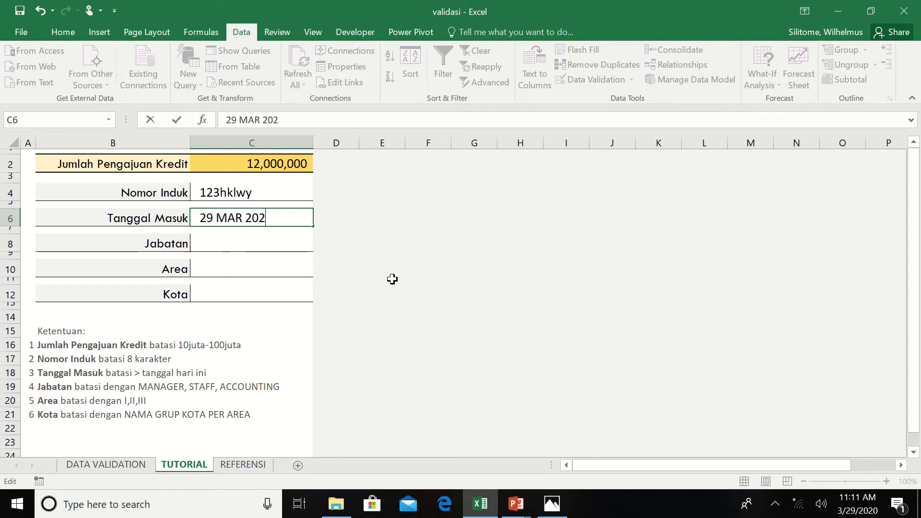
{"action": "type", "text": "0"}
{"action": "key", "text": "Return"}
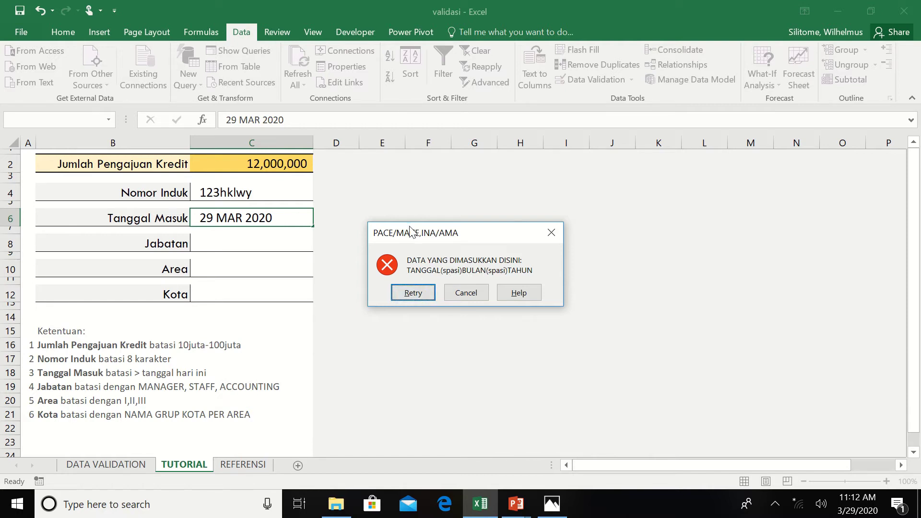
{"action": "left_click", "coordinate": [412, 293]}
{"action": "key", "text": "Escape"}
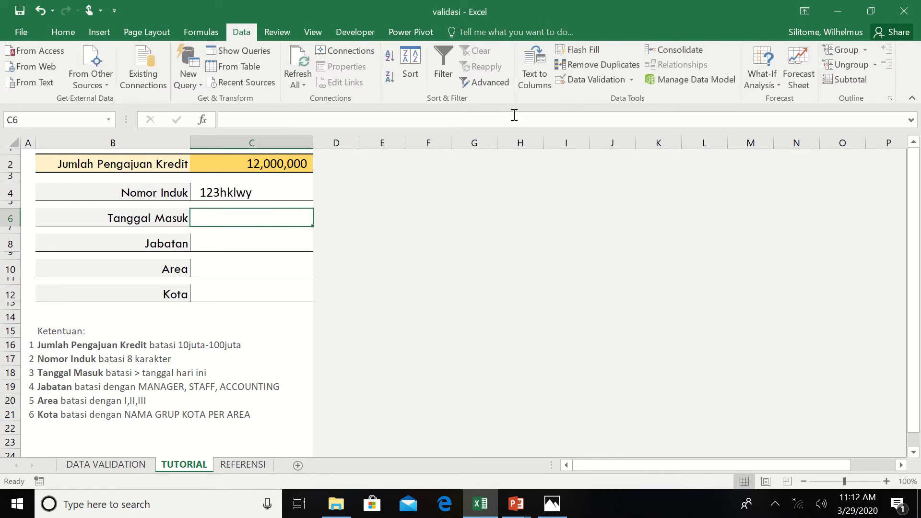
Add 'HARUS LEBIH DARI TANGGAL HARI INI' and a 'DAN FORMAT PENGETIKANNYA ADALAH' line to the error message
{"action": "left_click", "coordinate": [575, 80]}
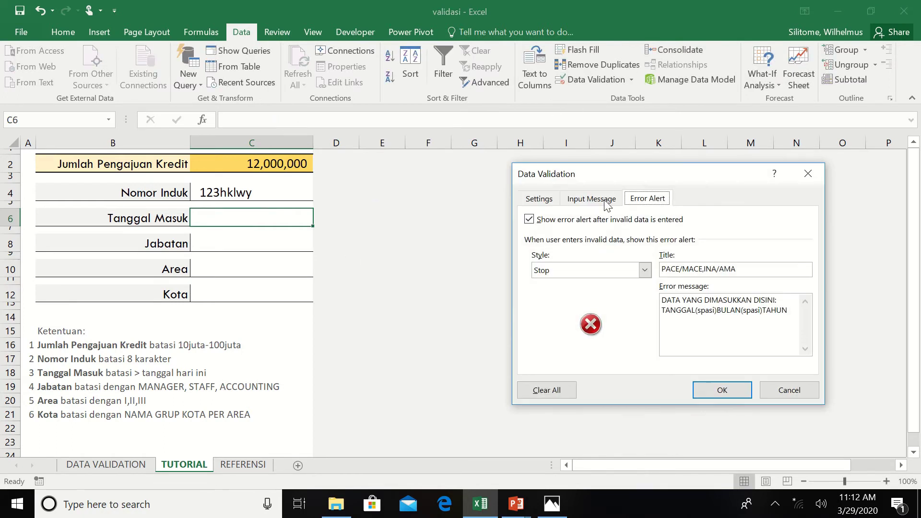
{"action": "left_click", "coordinate": [792, 328]}
{"action": "type", "text": "DISINI "}
{"action": "type", "text": "HARUS LEB"}
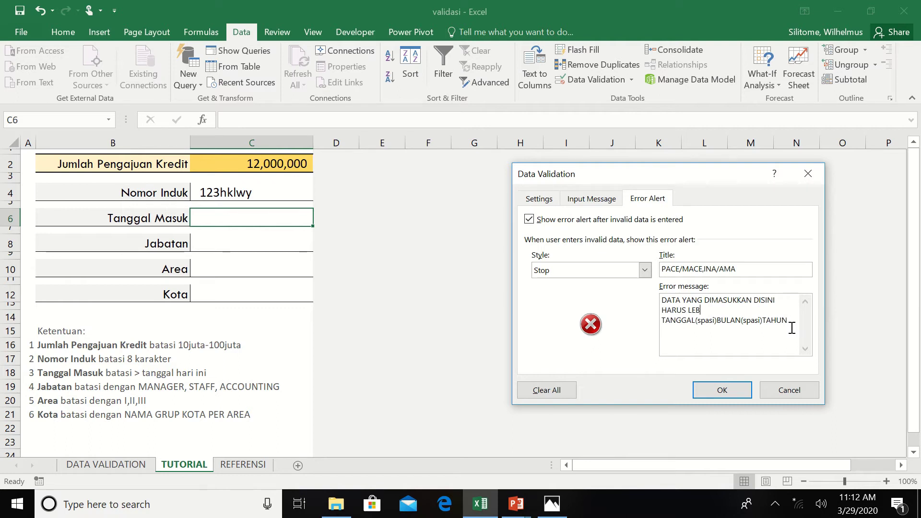
{"action": "type", "text": "IH DARI TANGG"}
{"action": "type", "text": "AL HARI INI"}
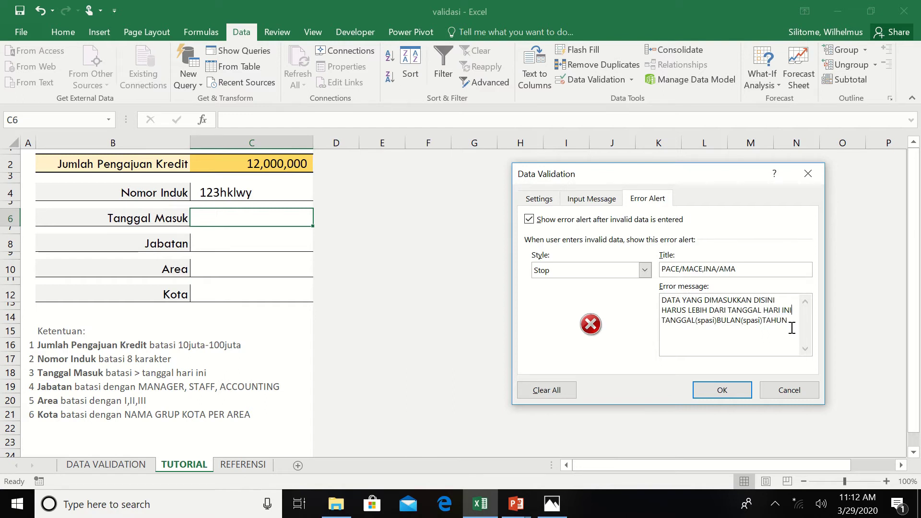
{"action": "key", "text": "Return"}
{"action": "type", "text": "DAN FORMAT"}
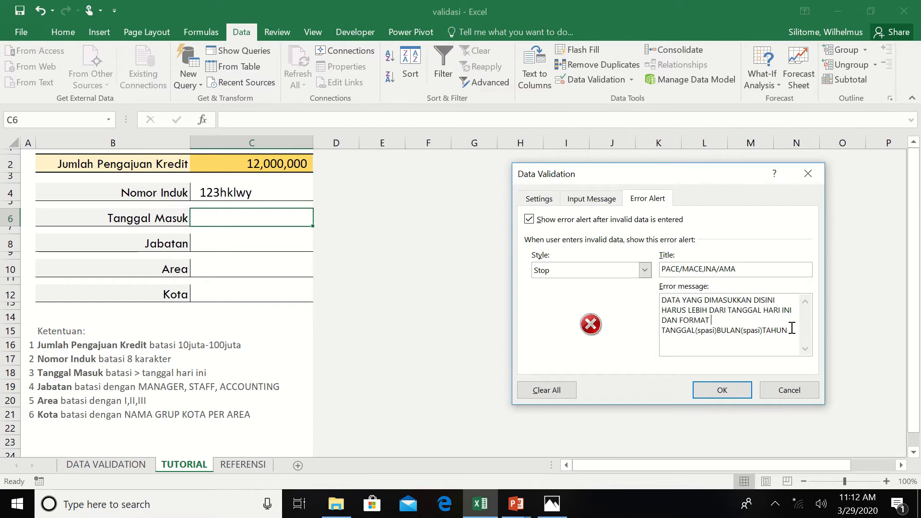
{"action": "type", "text": " PENGETIKA"}
{"action": "type", "text": "NNYA ADALAH:"}
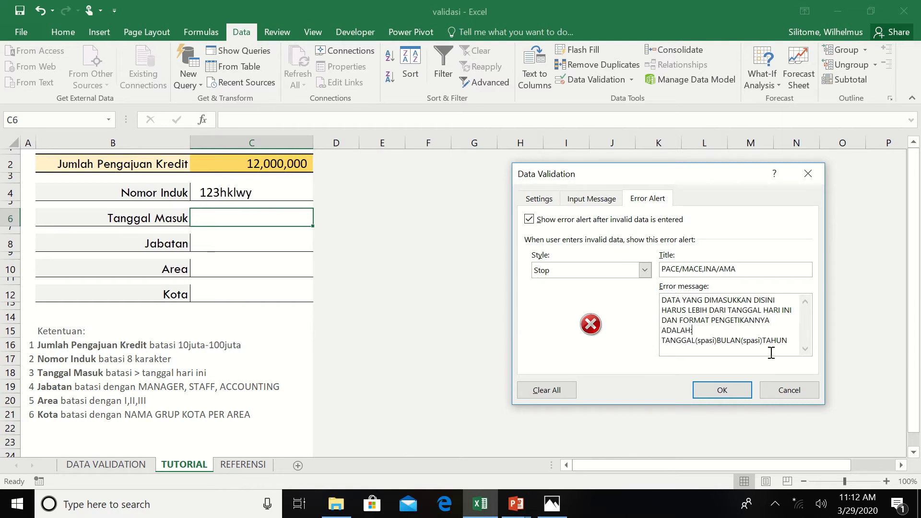
{"action": "left_click", "coordinate": [704, 391]}
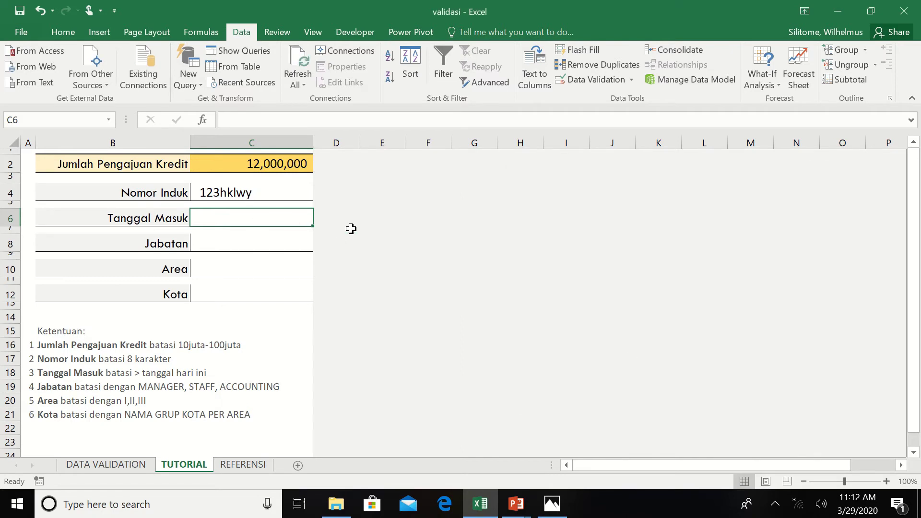
Re-enter 29 MAR 2020 to see the reworded rejection message, then retry
{"action": "type", "text": "29 MA"}
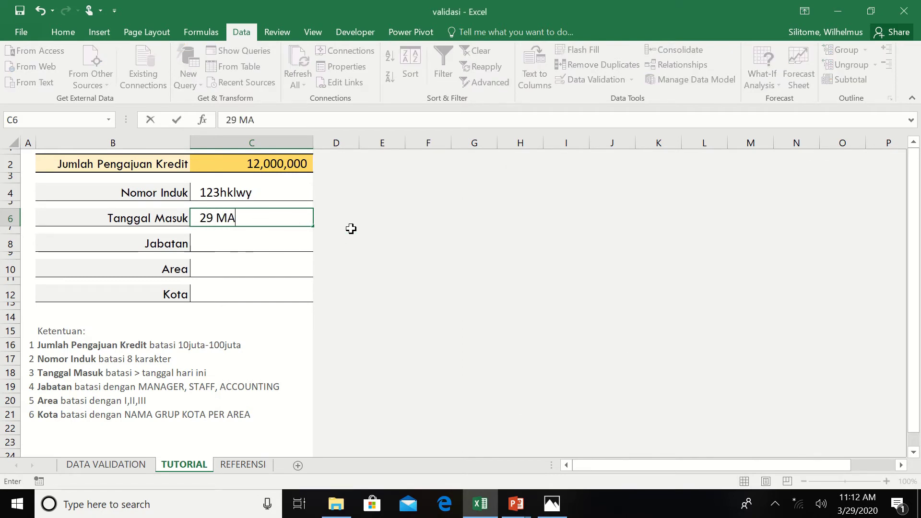
{"action": "type", "text": "R 2020"}
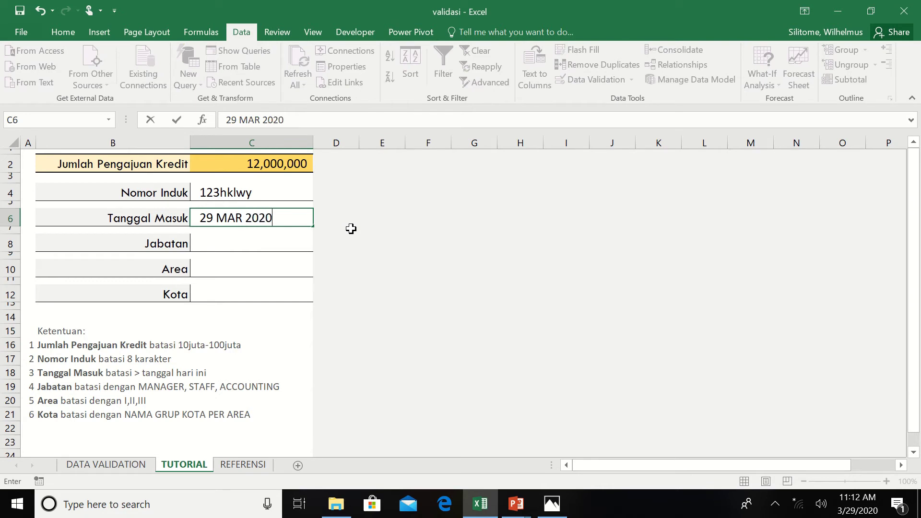
{"action": "key", "text": "Return"}
{"action": "left_click_drag", "start_coordinate": [354, 234], "coordinate": [435, 212]}
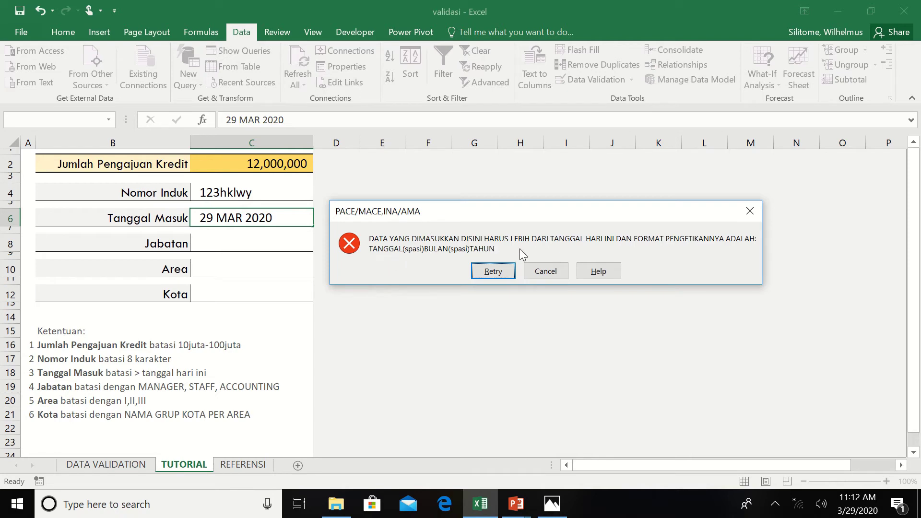
{"action": "left_click", "coordinate": [505, 270]}
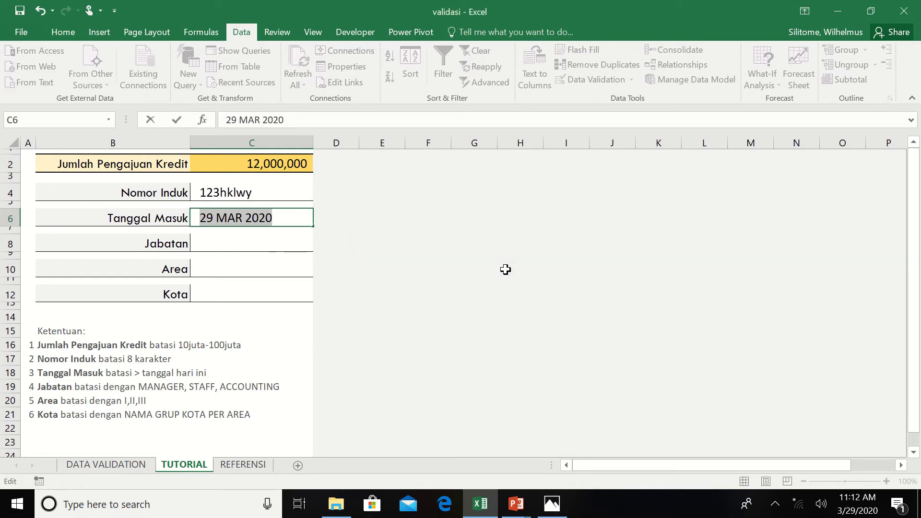
Enter 30 MAR 20 as Tanggal Masuk, accepted as 30-Mar-20
{"action": "type", "text": "30 M"}
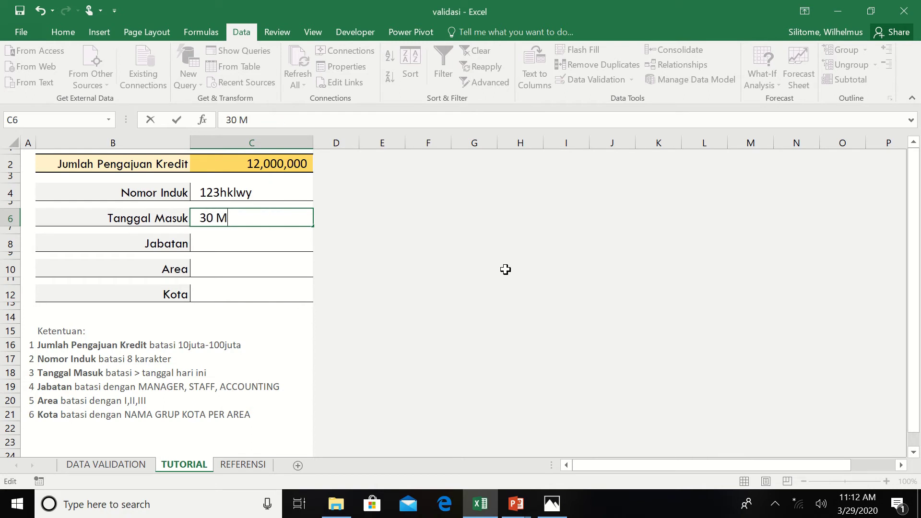
{"action": "type", "text": "AR 2020"}
{"action": "key", "text": "Return"}
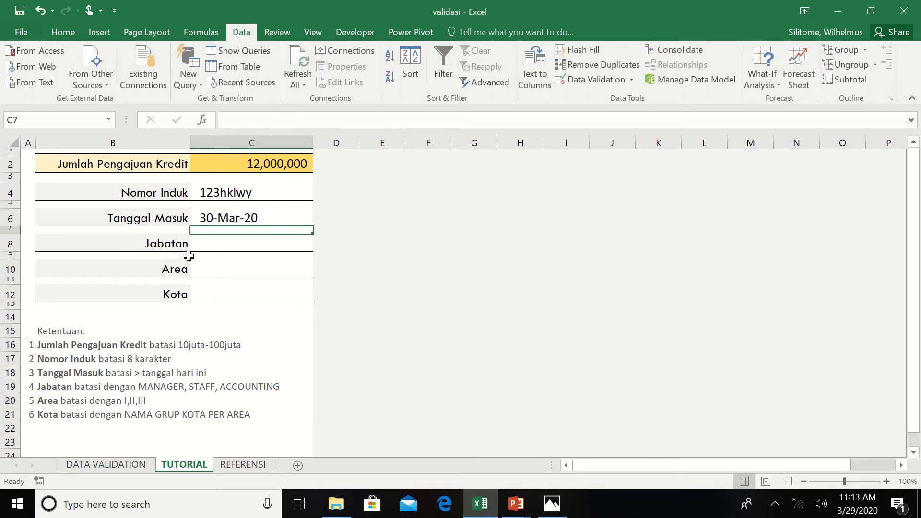
{"action": "left_click", "coordinate": [201, 247]}
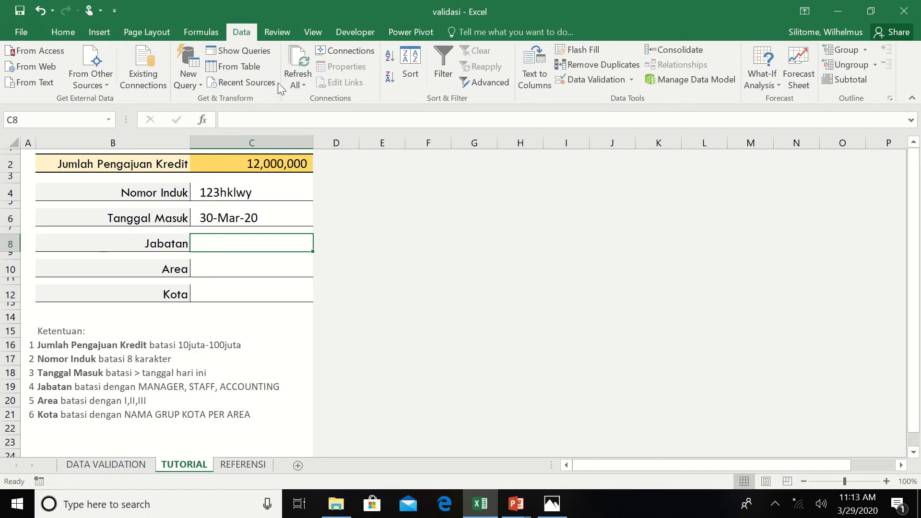
Give Jabatan cell C8 a List validation with source Manager,Staff,Accounting
{"action": "left_click", "coordinate": [586, 78]}
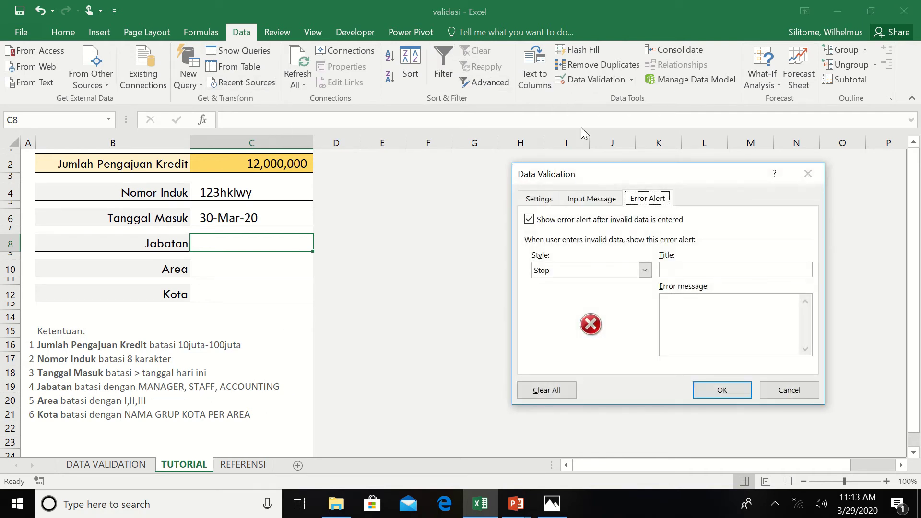
{"action": "left_click", "coordinate": [539, 199]}
{"action": "left_click", "coordinate": [562, 249]}
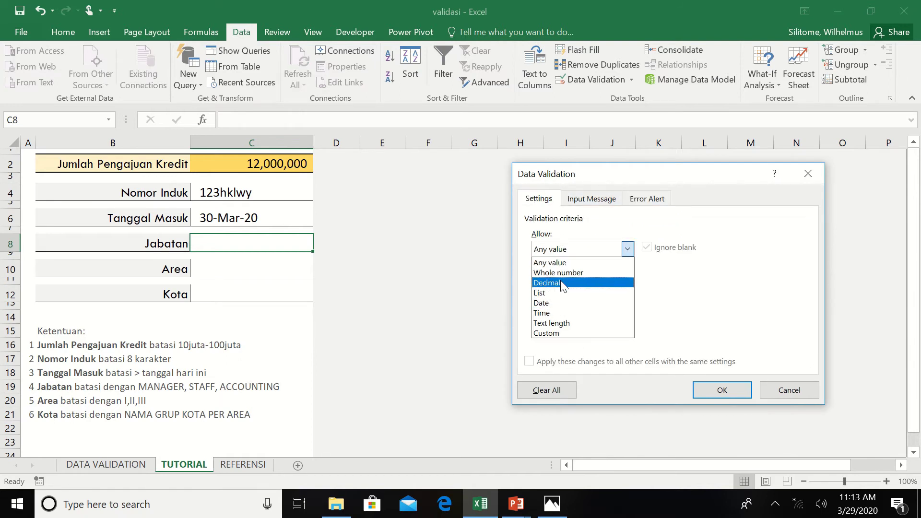
{"action": "left_click", "coordinate": [560, 293]}
{"action": "left_click", "coordinate": [559, 312]}
{"action": "type", "text": "M"}
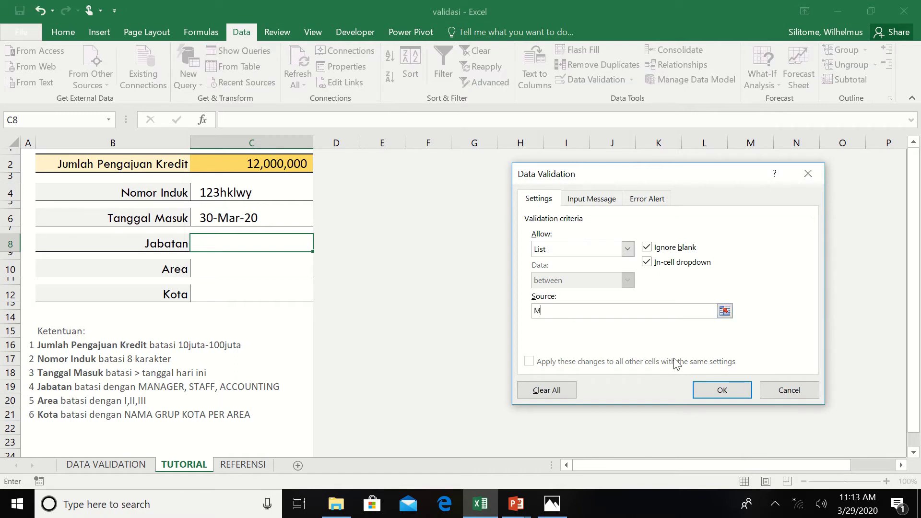
{"action": "type", "text": "anager,Staff,Accounting"}
{"action": "left_click", "coordinate": [743, 386]}
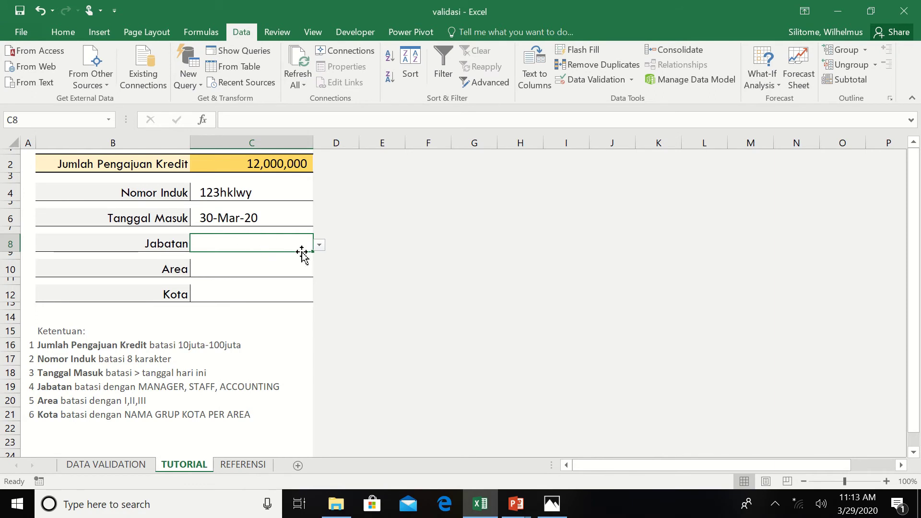
Choose Accounting from the Jabatan dropdown in C8, replacing an initial Manager pick
{"action": "left_click", "coordinate": [319, 247]}
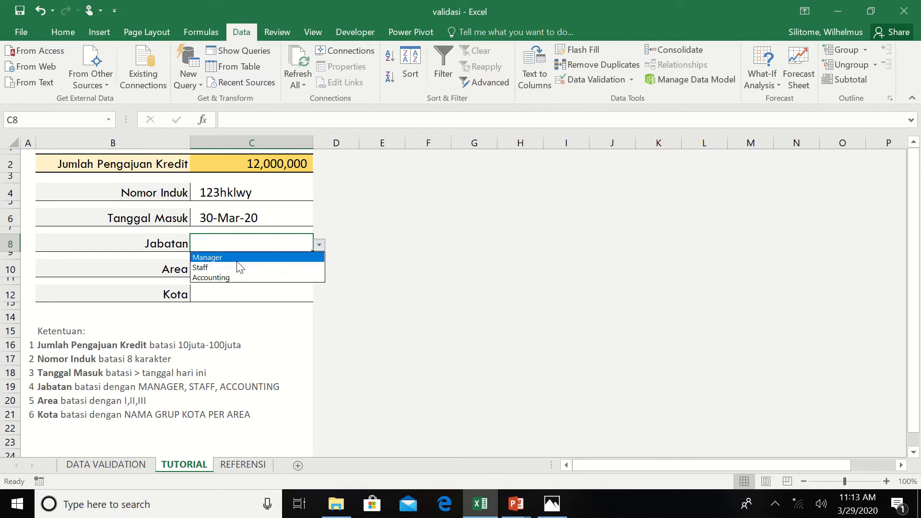
{"action": "left_click", "coordinate": [235, 258]}
{"action": "left_click", "coordinate": [319, 246]}
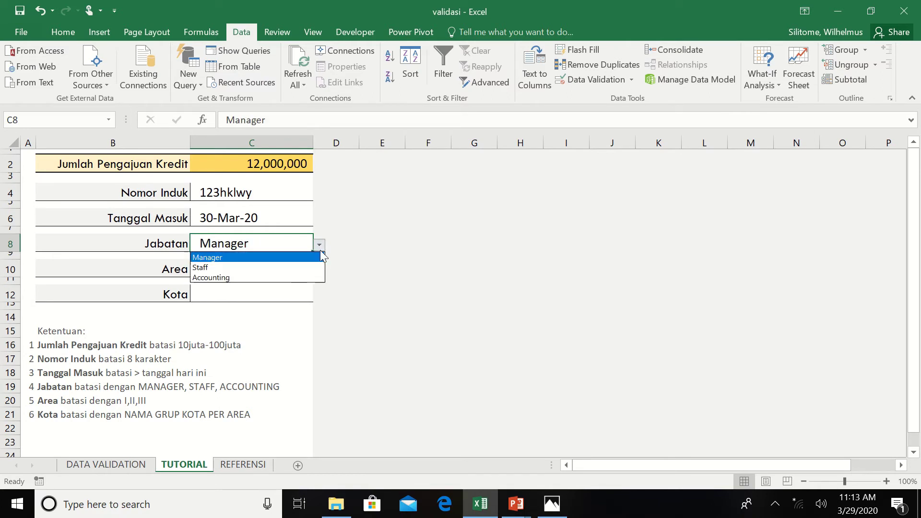
{"action": "left_click", "coordinate": [286, 276]}
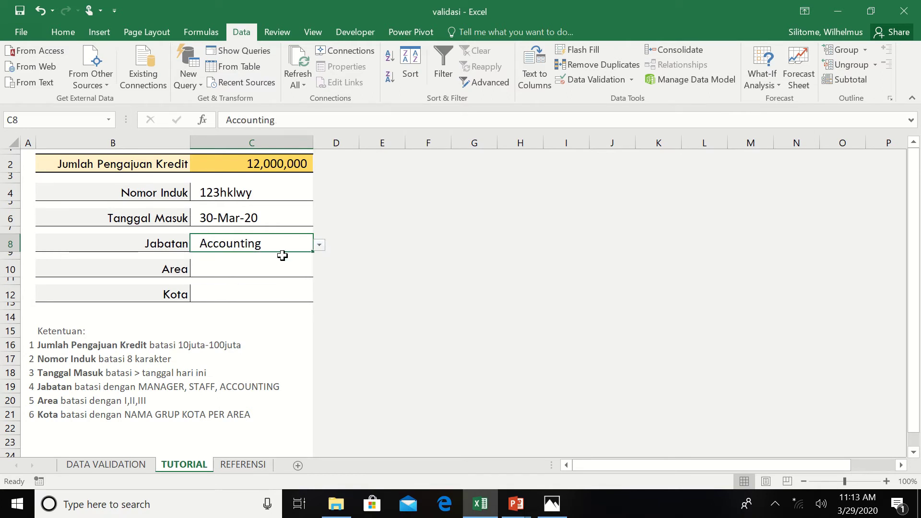
{"action": "left_click", "coordinate": [203, 271]}
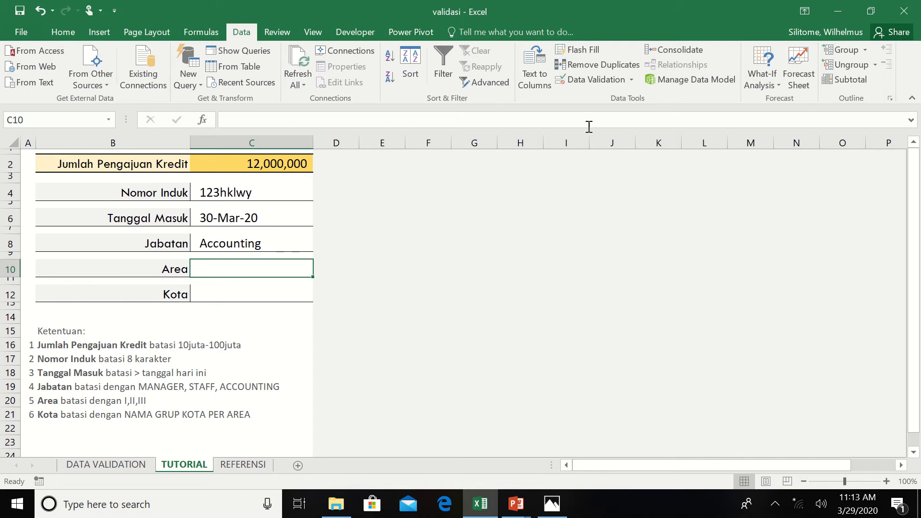
{"action": "left_click", "coordinate": [601, 79]}
{"action": "left_click", "coordinate": [606, 245]}
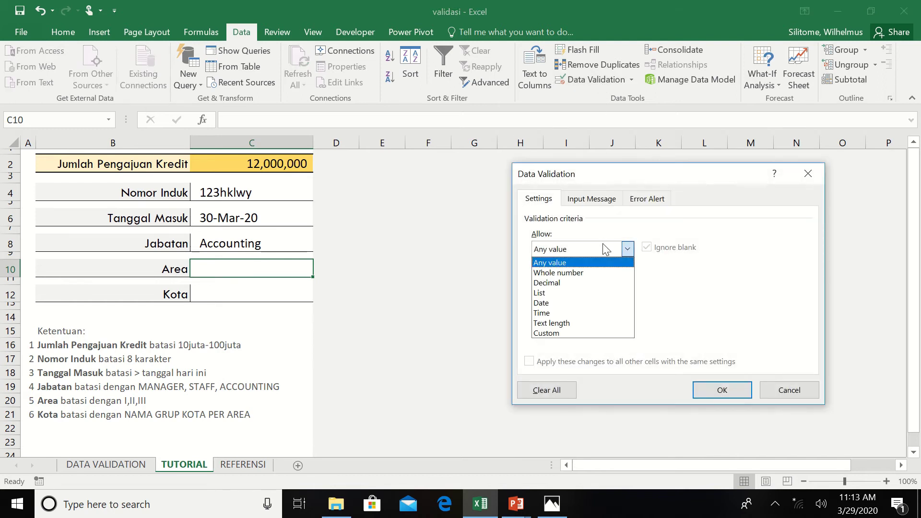
{"action": "key", "text": "Escape"}
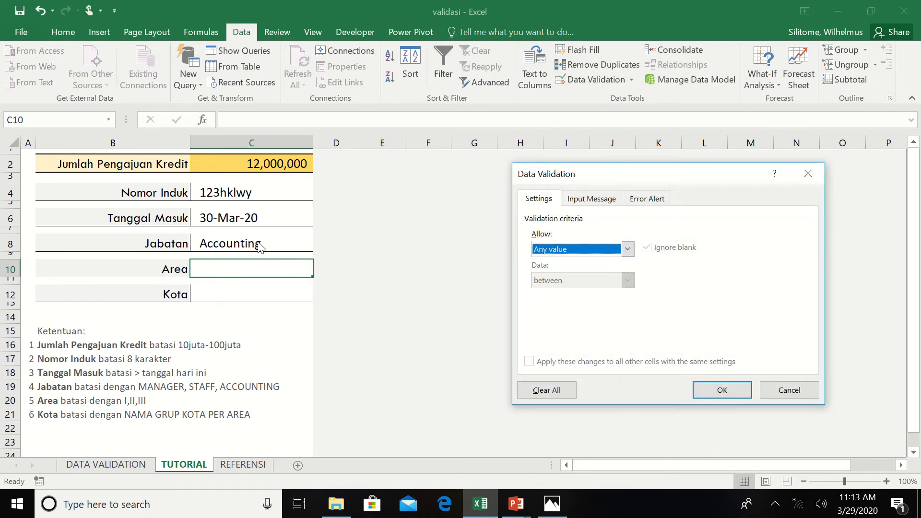
{"action": "key", "text": "Escape"}
{"action": "left_click", "coordinate": [261, 244]}
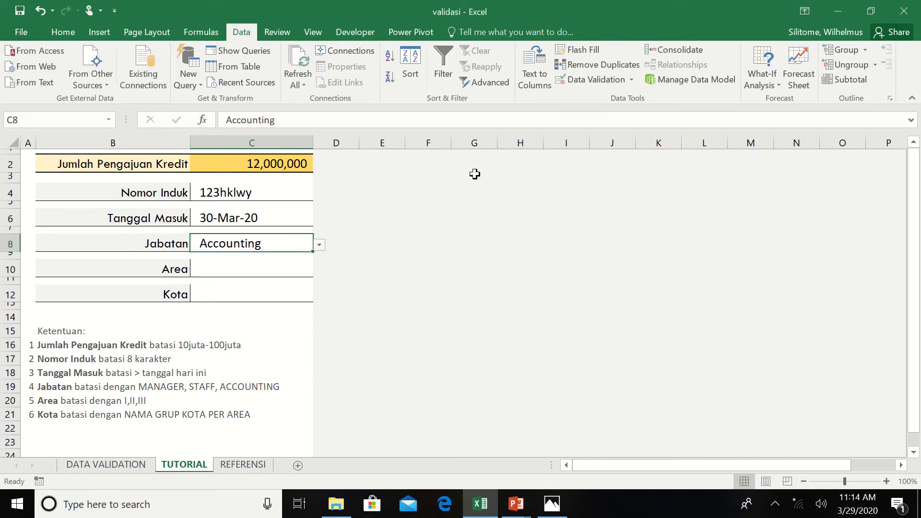
{"action": "left_click", "coordinate": [581, 80]}
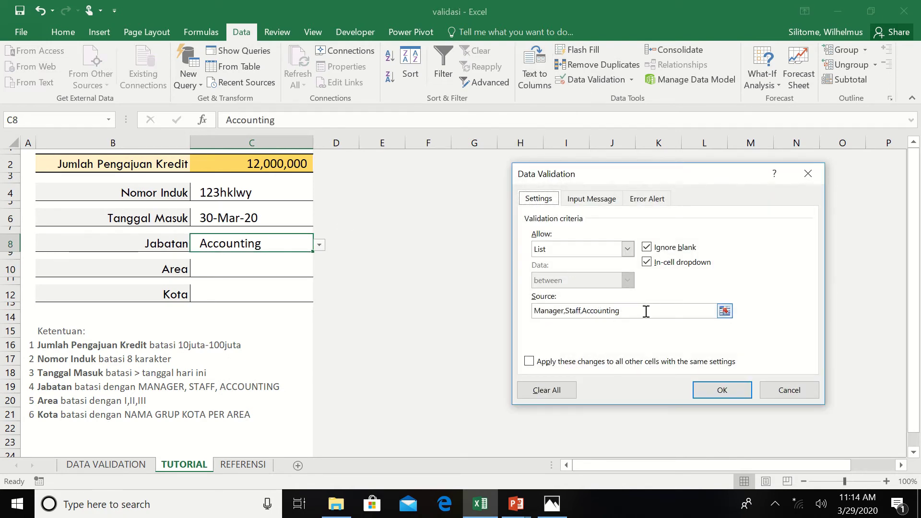
{"action": "left_click", "coordinate": [798, 390]}
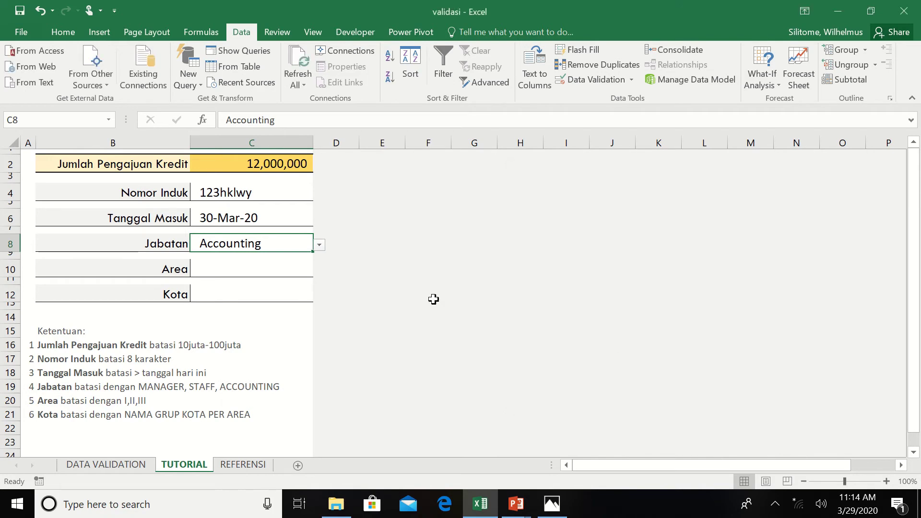
{"action": "left_click", "coordinate": [262, 270]}
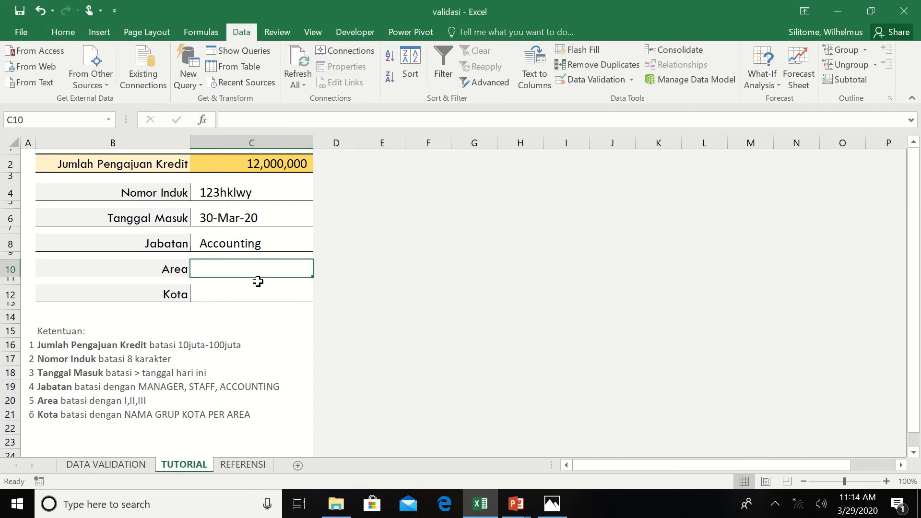
{"action": "left_click", "coordinate": [247, 463]}
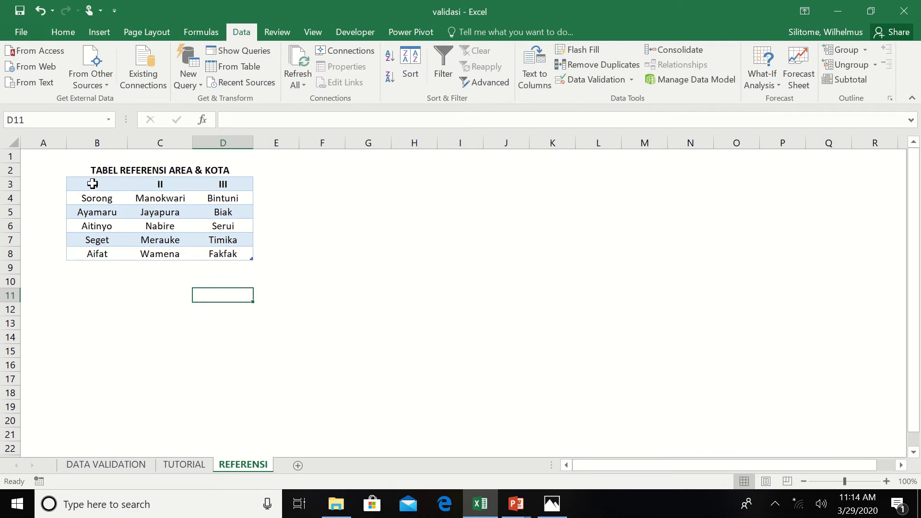
{"action": "left_click_drag", "start_coordinate": [91, 183], "coordinate": [248, 183]}
{"action": "left_click_drag", "start_coordinate": [108, 199], "coordinate": [111, 252]}
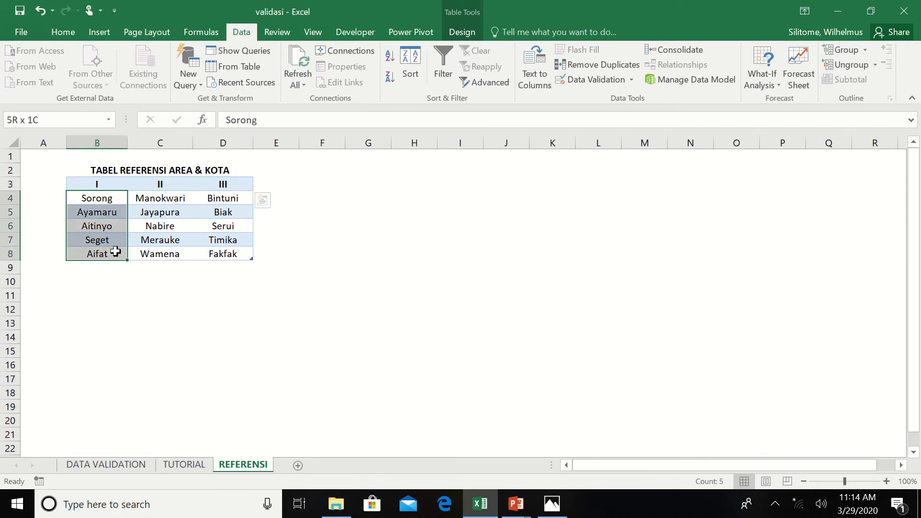
{"action": "left_click_drag", "start_coordinate": [162, 195], "coordinate": [168, 241]}
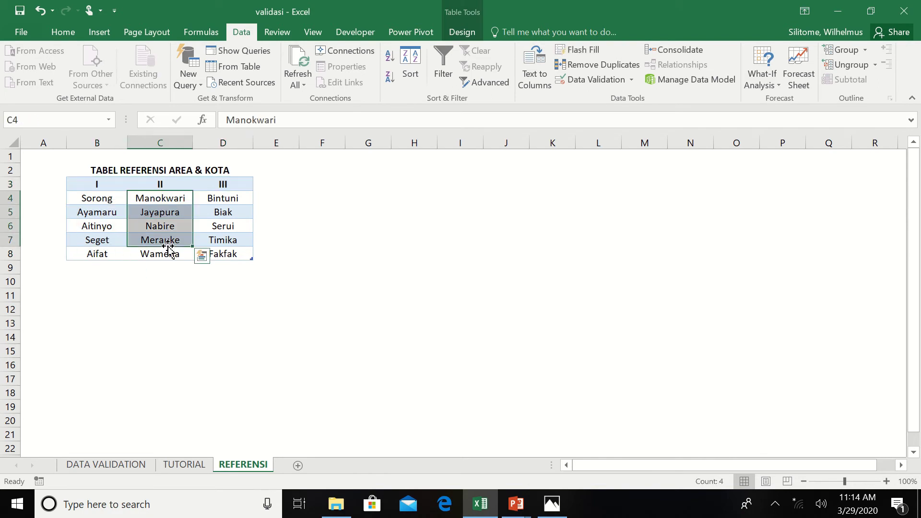
{"action": "left_click", "coordinate": [179, 269]}
{"action": "left_click", "coordinate": [186, 466]}
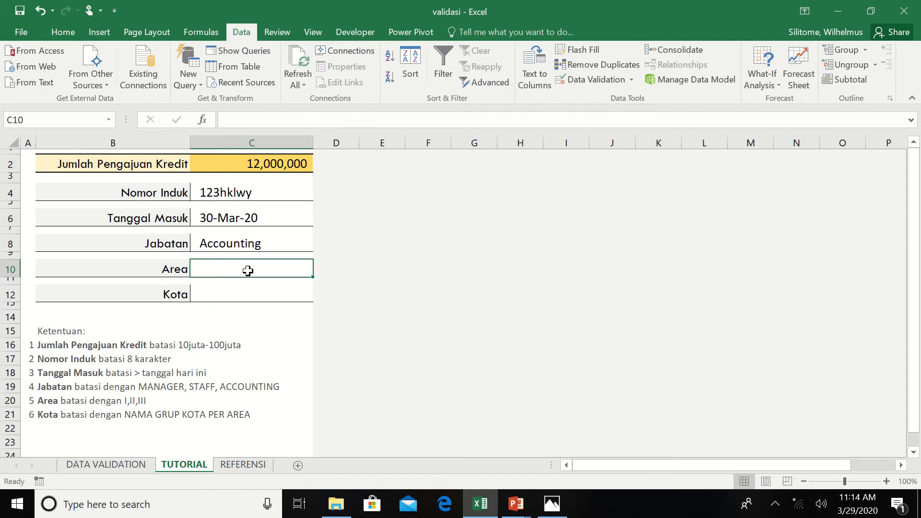
Restrict Area cell C10 to a list sourced from the I, II, III headers at REFERENSI!$B$3:$D$3
{"action": "left_click", "coordinate": [598, 82]}
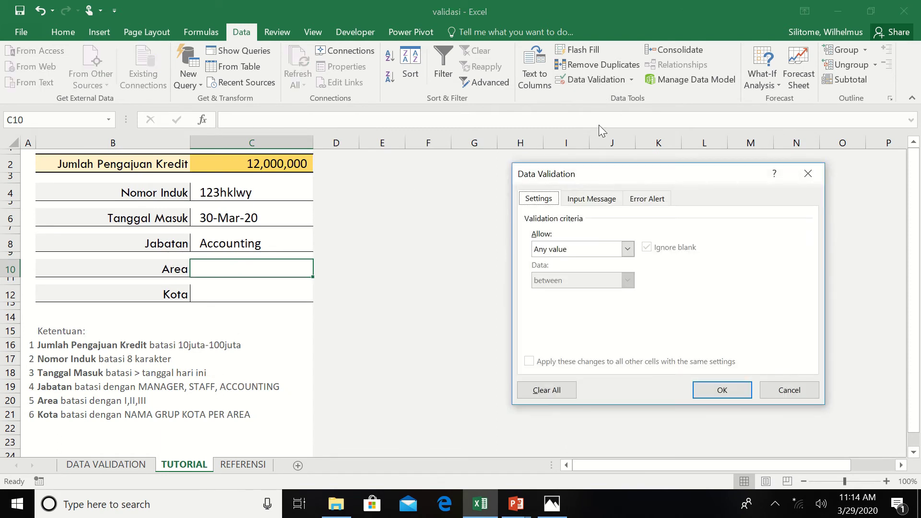
{"action": "left_click", "coordinate": [585, 250]}
{"action": "left_click", "coordinate": [570, 293]}
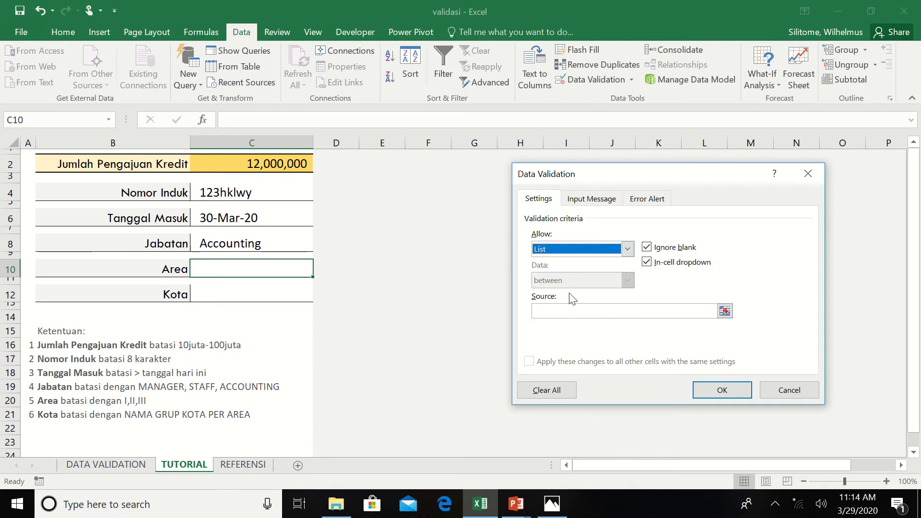
{"action": "left_click", "coordinate": [725, 311]}
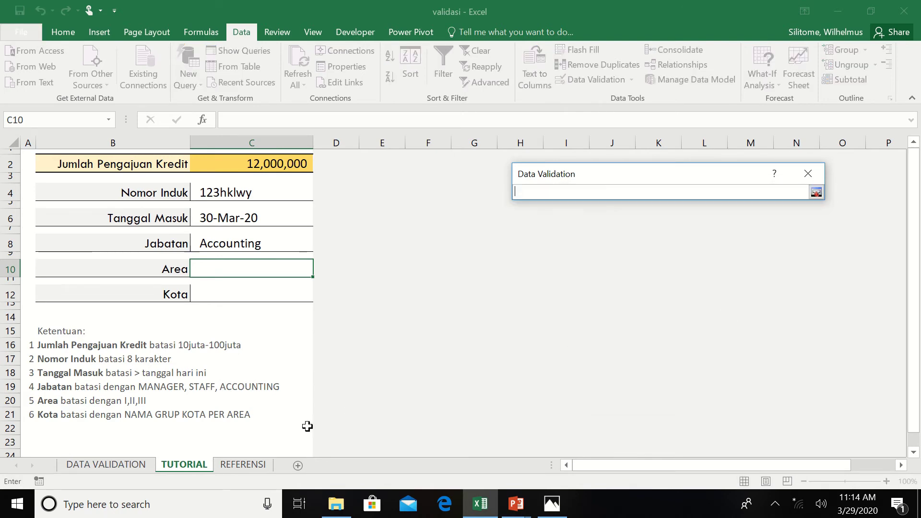
{"action": "left_click", "coordinate": [243, 465]}
{"action": "left_click_drag", "start_coordinate": [94, 184], "coordinate": [215, 187]}
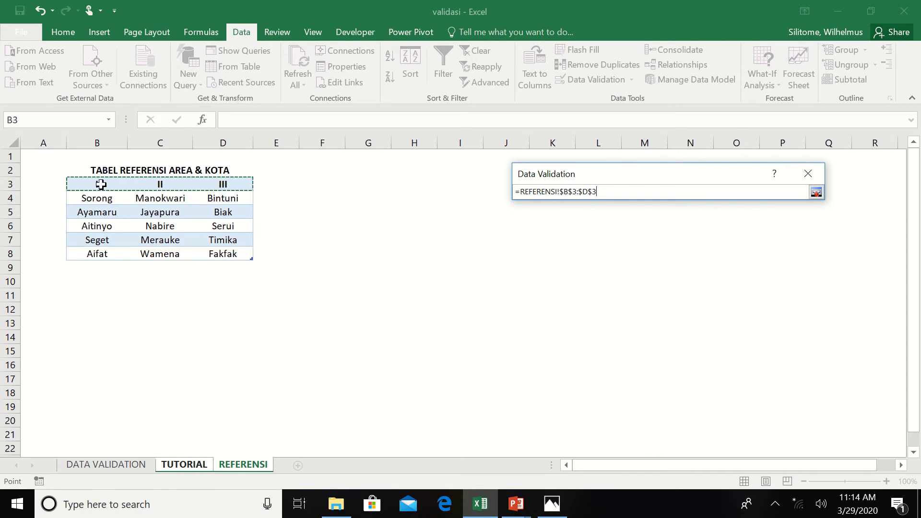
{"action": "left_click", "coordinate": [817, 193]}
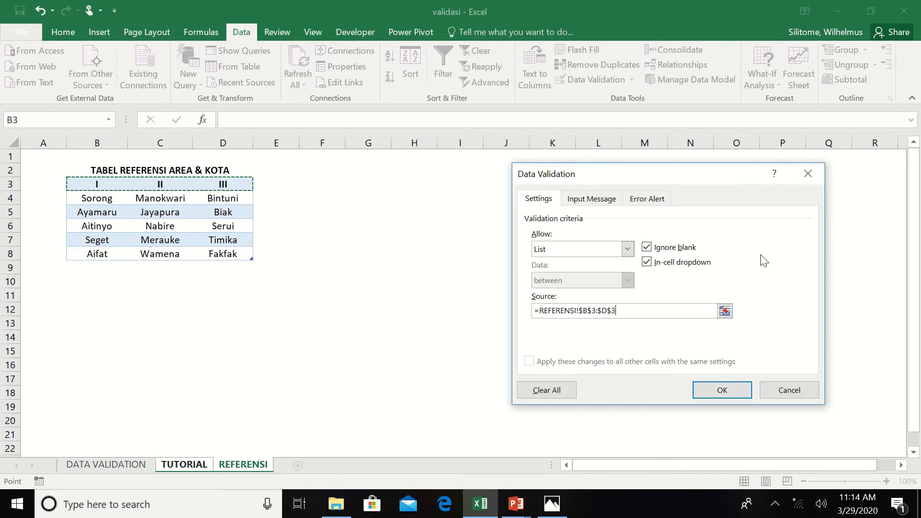
{"action": "left_click", "coordinate": [725, 389]}
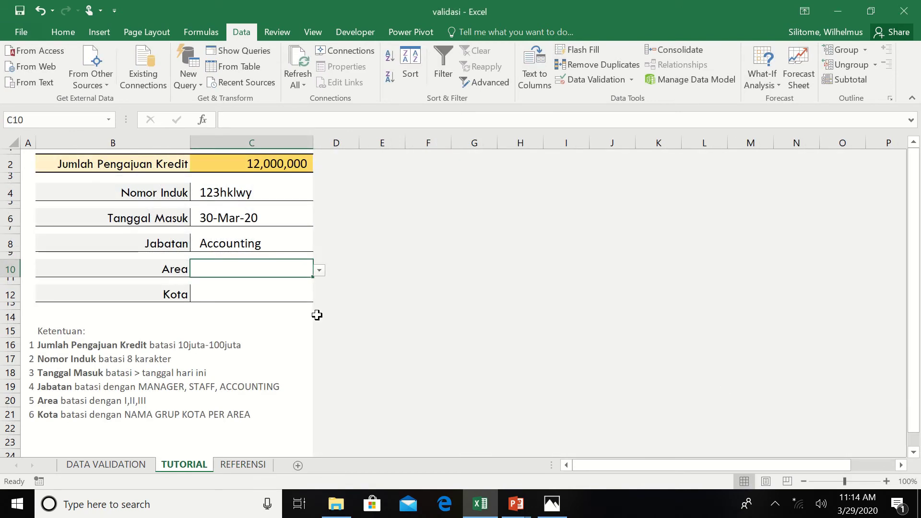
Test C10's dropdown by choosing II, then set Area back to I
{"action": "left_click", "coordinate": [319, 271]}
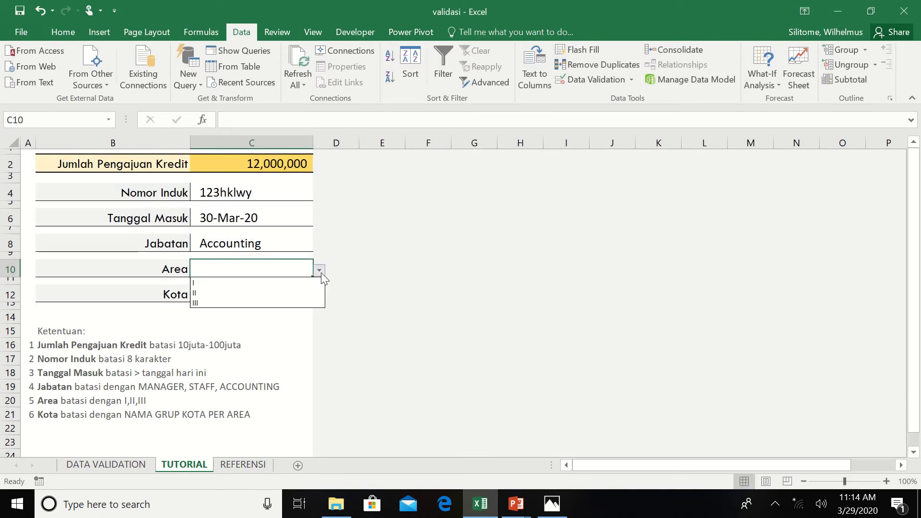
{"action": "left_click", "coordinate": [229, 299]}
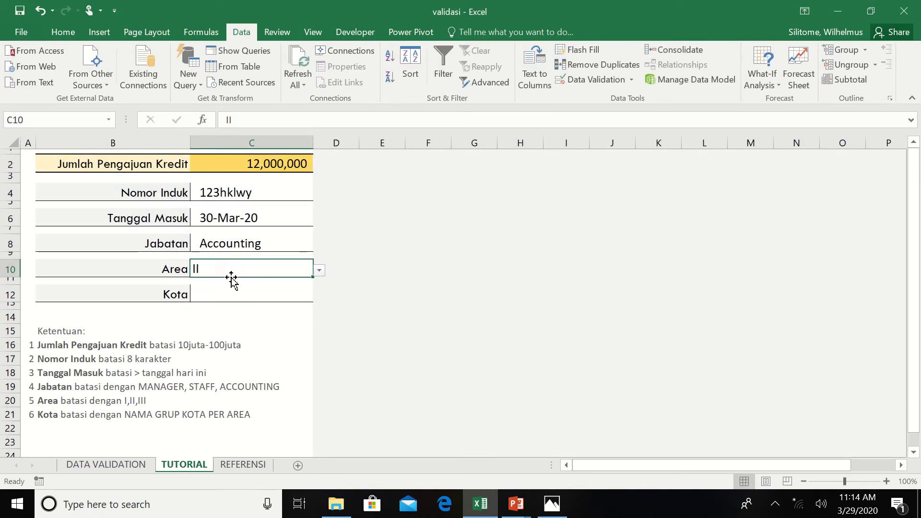
{"action": "left_click", "coordinate": [319, 270]}
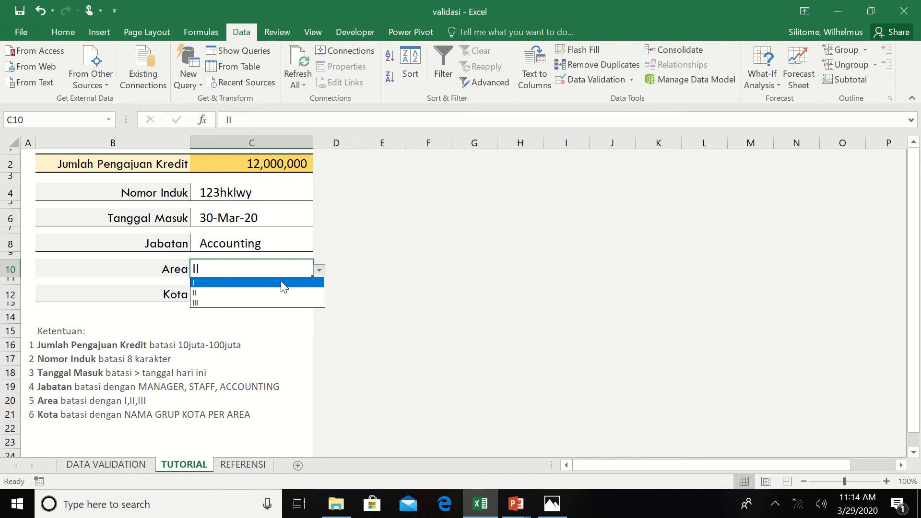
{"action": "left_click", "coordinate": [285, 283]}
{"action": "left_click", "coordinate": [259, 293]}
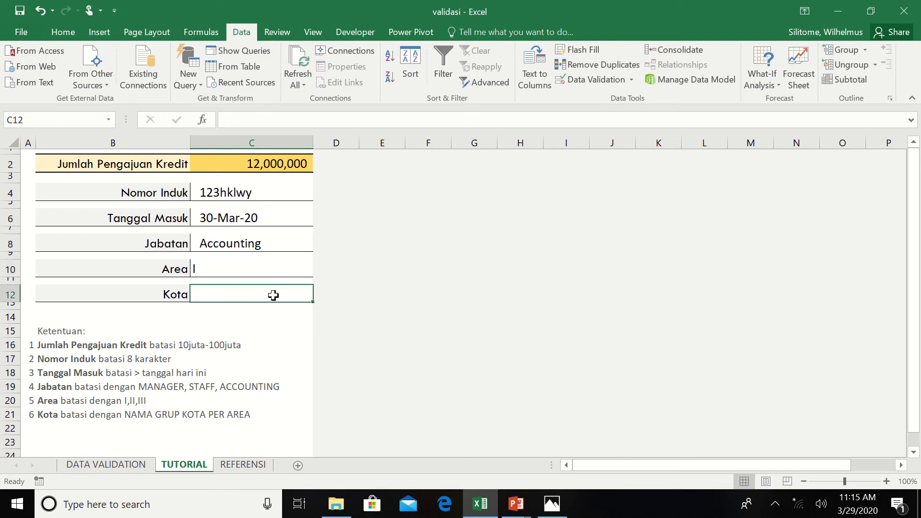
After checking the REFERENSI sheet, open Data Validation for Kota cell C12 and expand its Allow options
{"action": "left_click", "coordinate": [243, 464]}
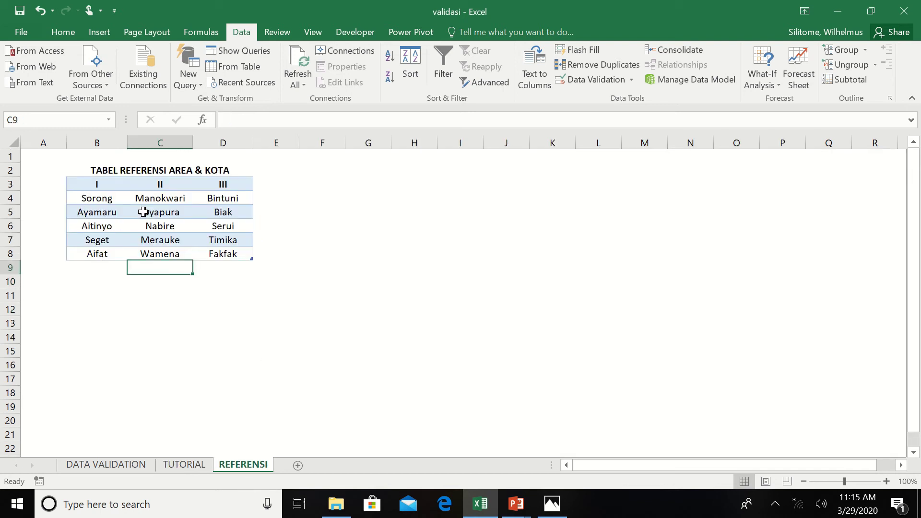
{"action": "left_click", "coordinate": [205, 465]}
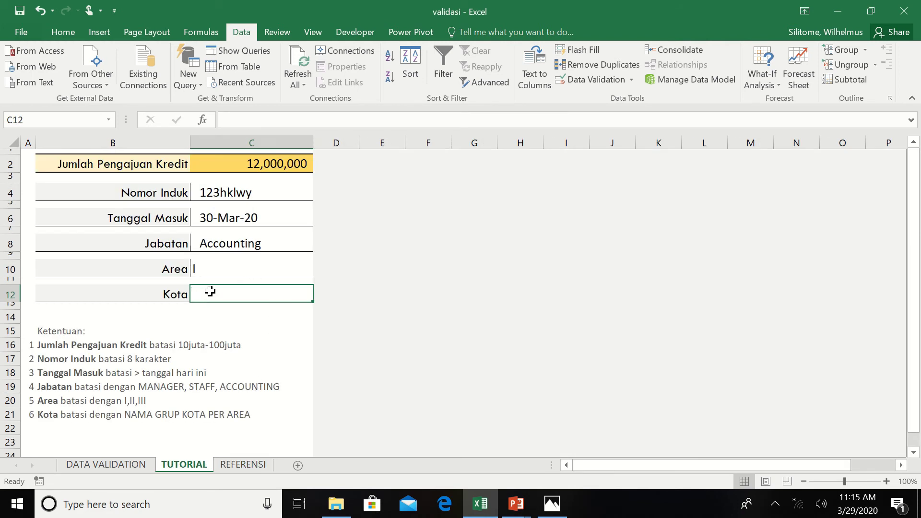
{"action": "left_click", "coordinate": [197, 265]}
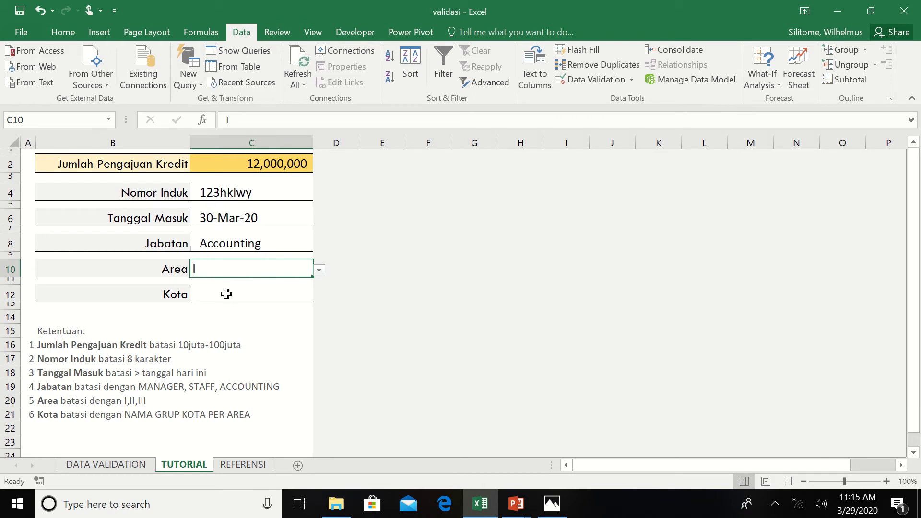
{"action": "left_click", "coordinate": [226, 294]}
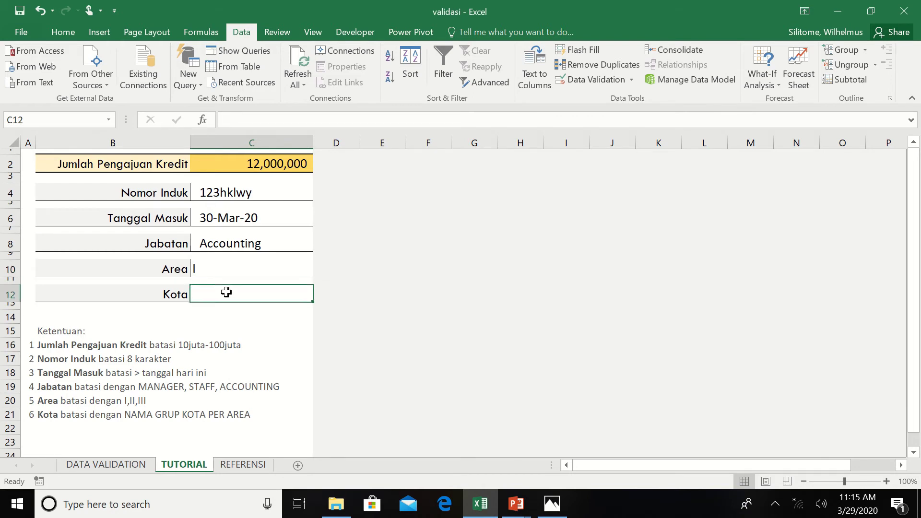
{"action": "left_click", "coordinate": [583, 81]}
{"action": "left_click", "coordinate": [626, 249]}
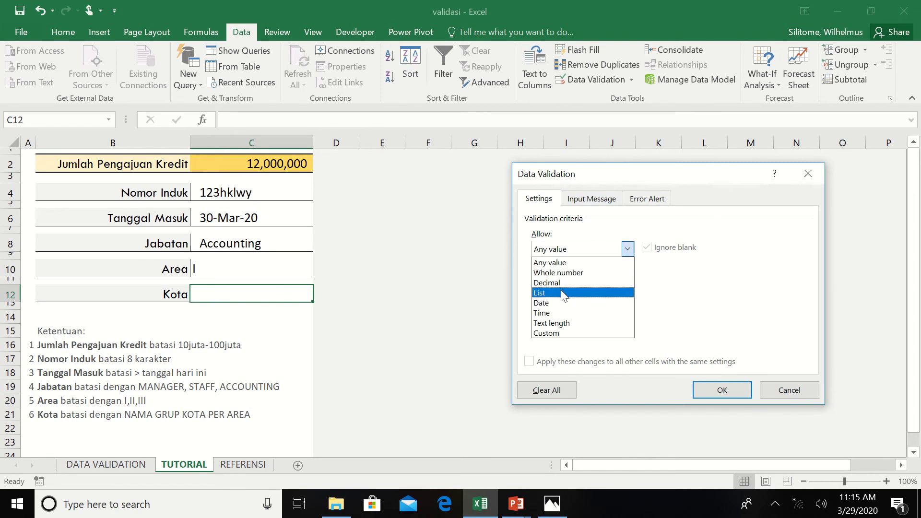
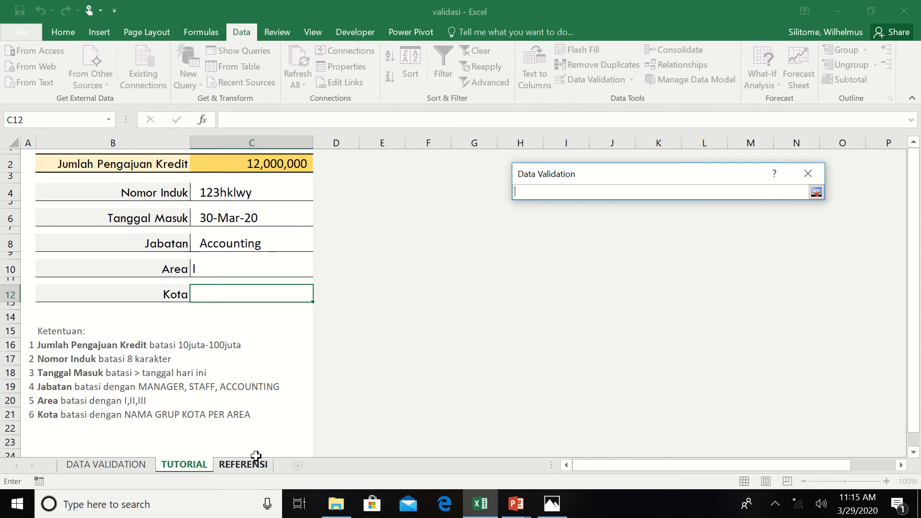
Delete the =REFERENSI! text from the Kota validation Source and begin it with =if(
{"action": "left_click", "coordinate": [238, 464]}
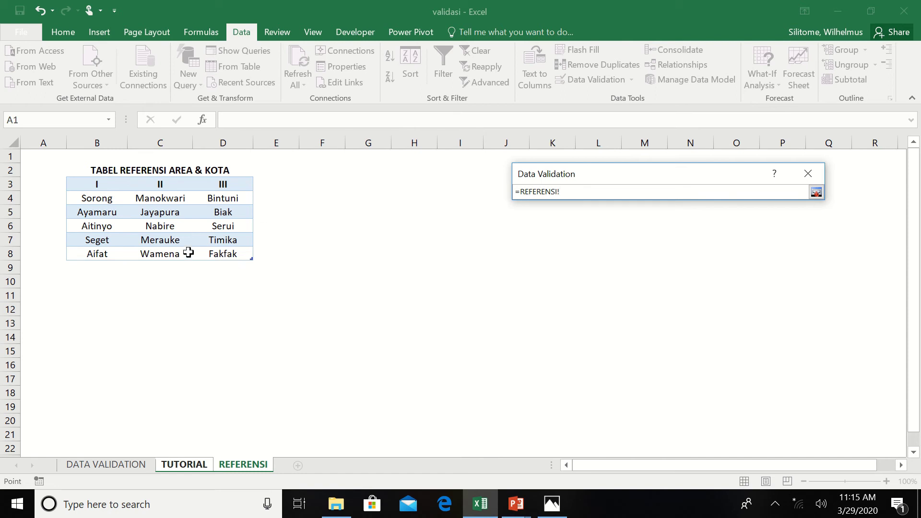
{"action": "left_click", "coordinate": [817, 193]}
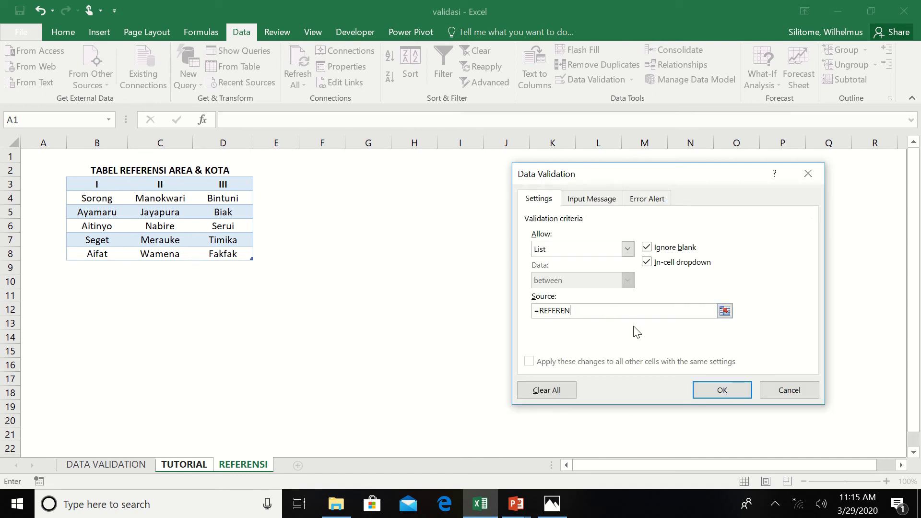
{"action": "key", "text": "BackSpace"}
{"action": "key", "text": "BackSpace"}
{"action": "key", "text": "BackSpace"}
{"action": "type", "text": "=if("}
Add the condition $C$10="I" returning REFERENSI!$B$4:$B$8, then begin a nested IF
{"action": "left_click", "coordinate": [192, 468]}
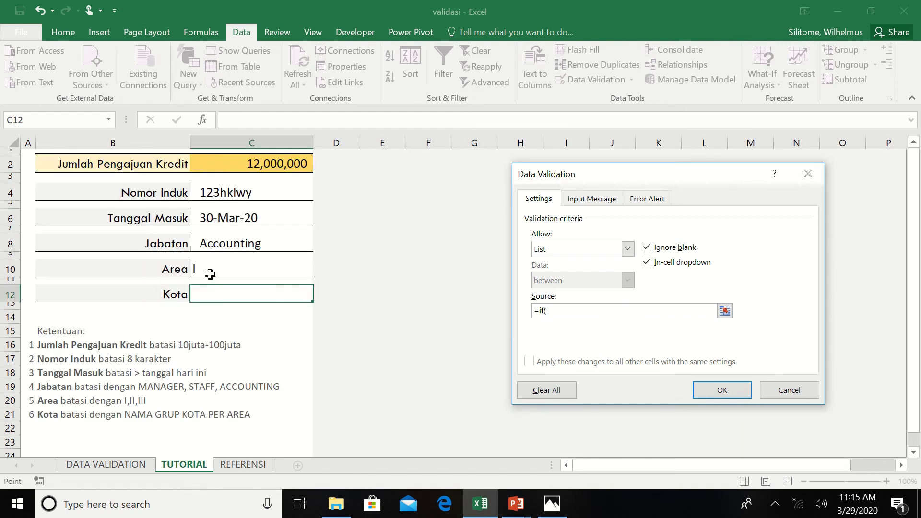
{"action": "left_click", "coordinate": [206, 270]}
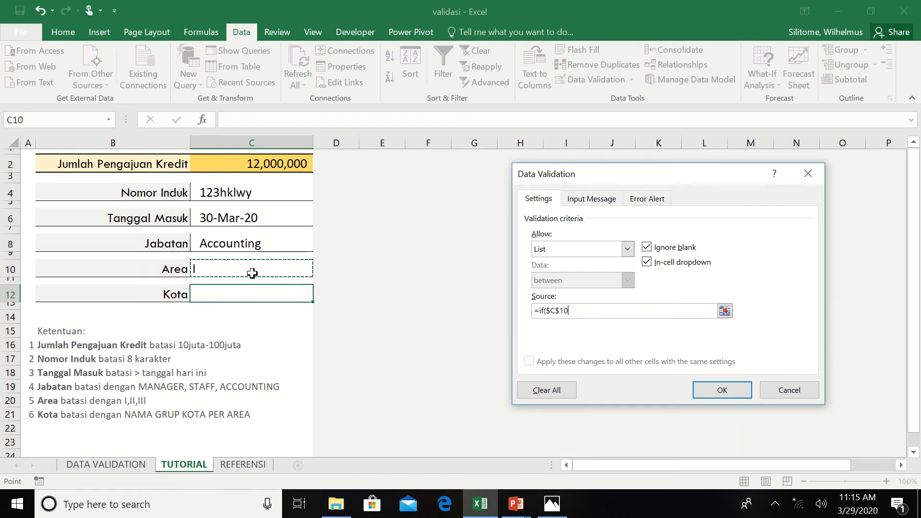
{"action": "type", "text": "=\"I\","}
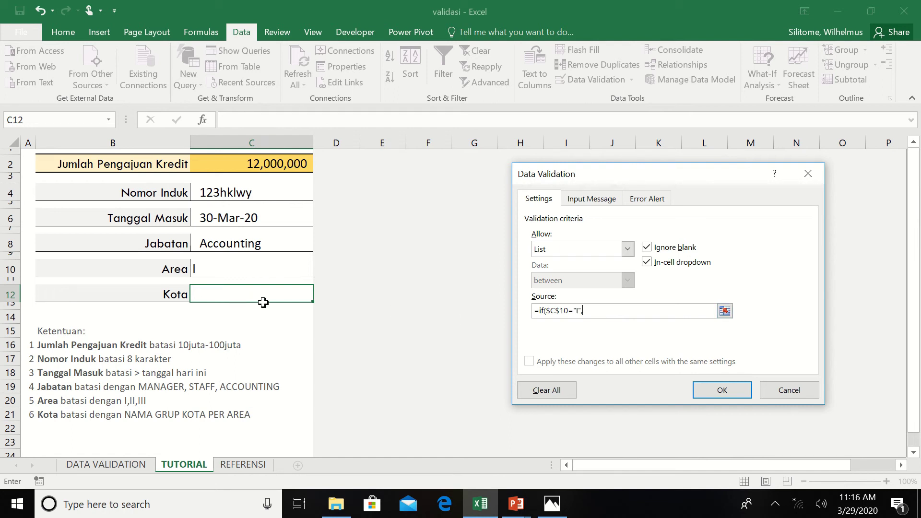
{"action": "left_click", "coordinate": [235, 465]}
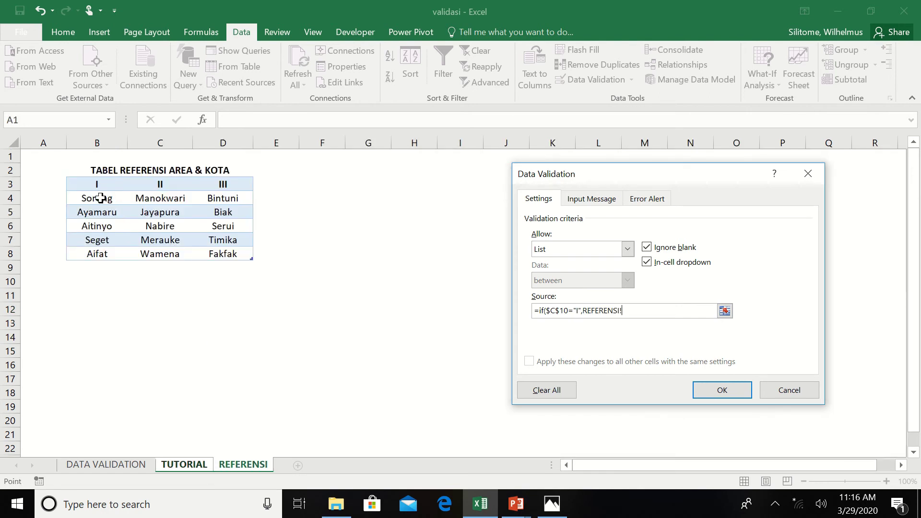
{"action": "left_click_drag", "start_coordinate": [101, 202], "coordinate": [97, 252]}
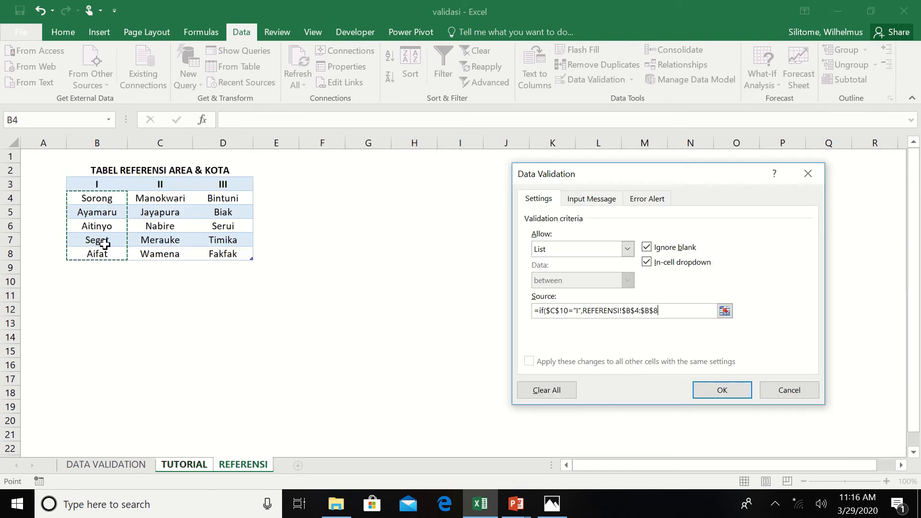
{"action": "type", "text": ",IF("}
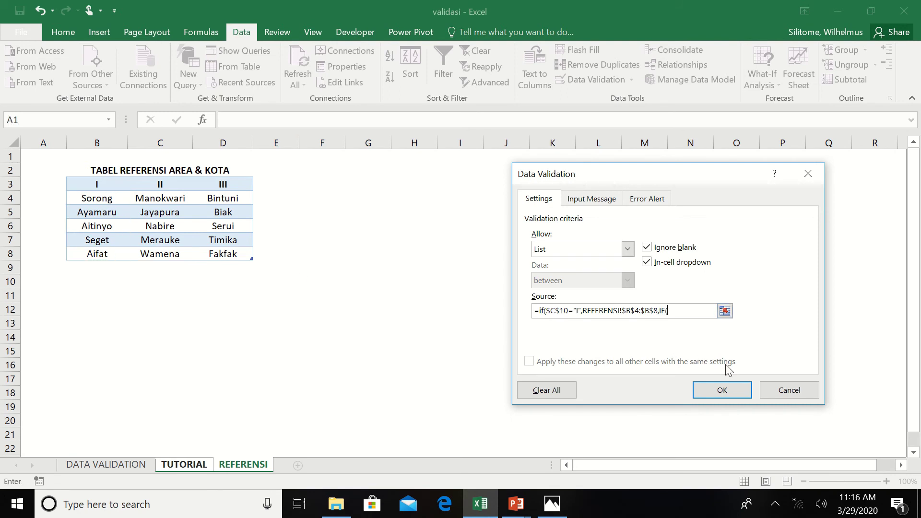
Add the nested condition $C$10="II" returning the REFERENSI!C4:C8 cities
{"action": "left_click", "coordinate": [187, 466]}
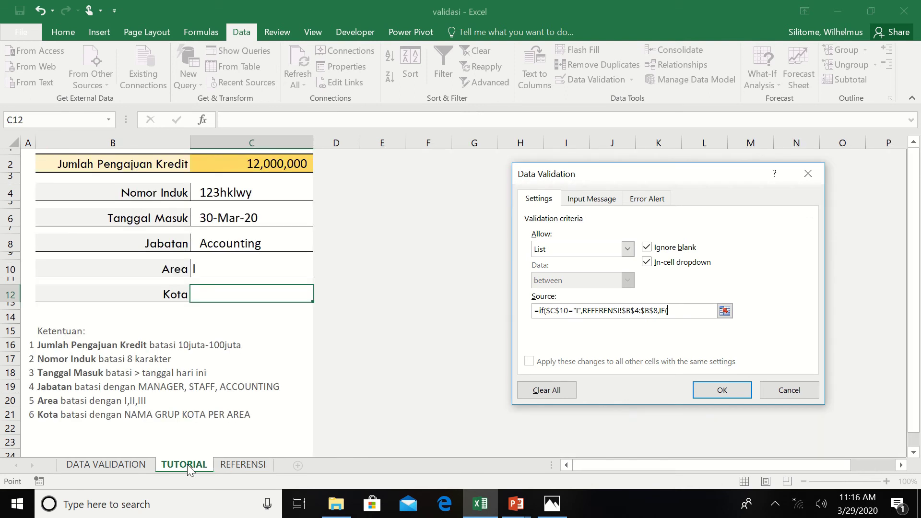
{"action": "left_click", "coordinate": [219, 272]}
{"action": "type", "text": "=\"II\","}
{"action": "left_click", "coordinate": [245, 465]}
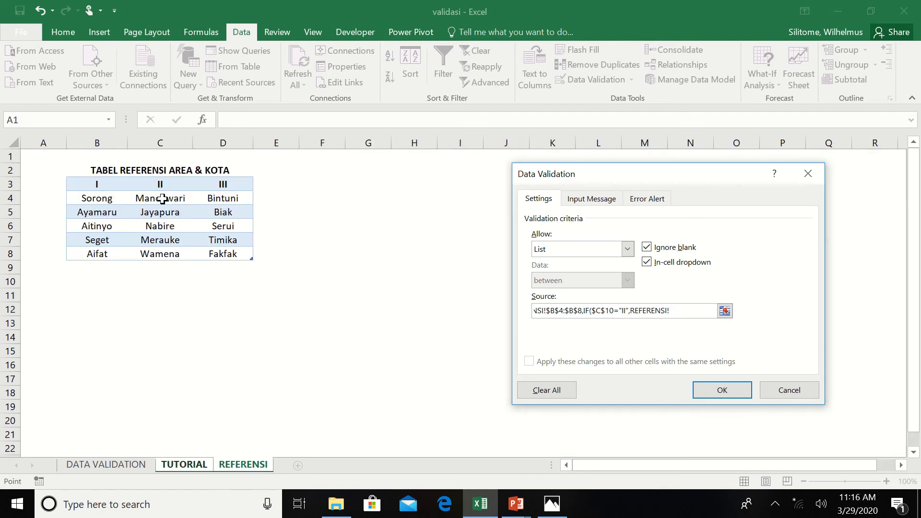
{"action": "left_click_drag", "start_coordinate": [163, 199], "coordinate": [162, 253]}
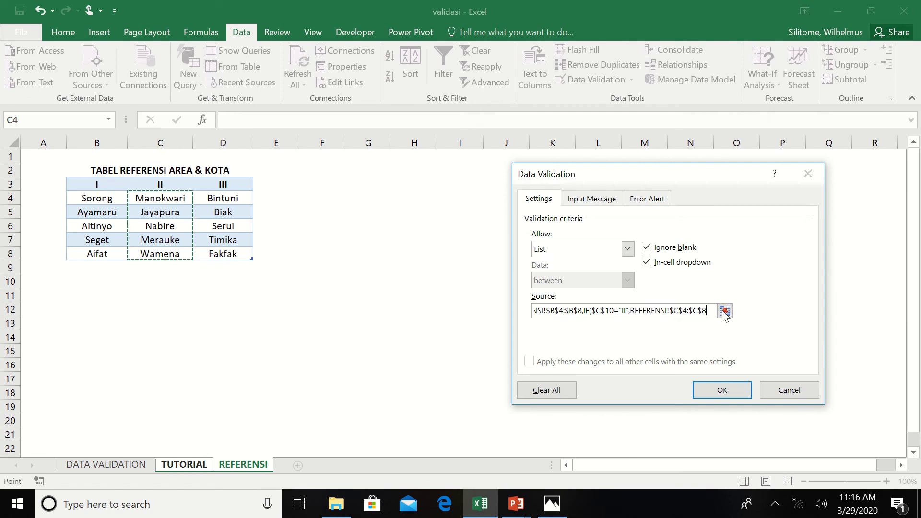
{"action": "type", "text": ","}
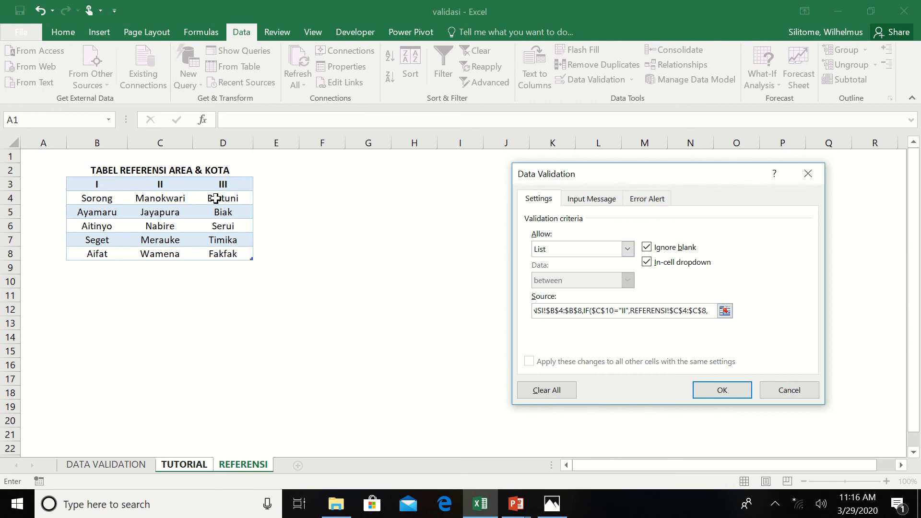
Use REFERENSI!D4:D8 as the fallback list, close the formula with )) and apply the rule
{"action": "left_click_drag", "start_coordinate": [219, 199], "coordinate": [222, 255]}
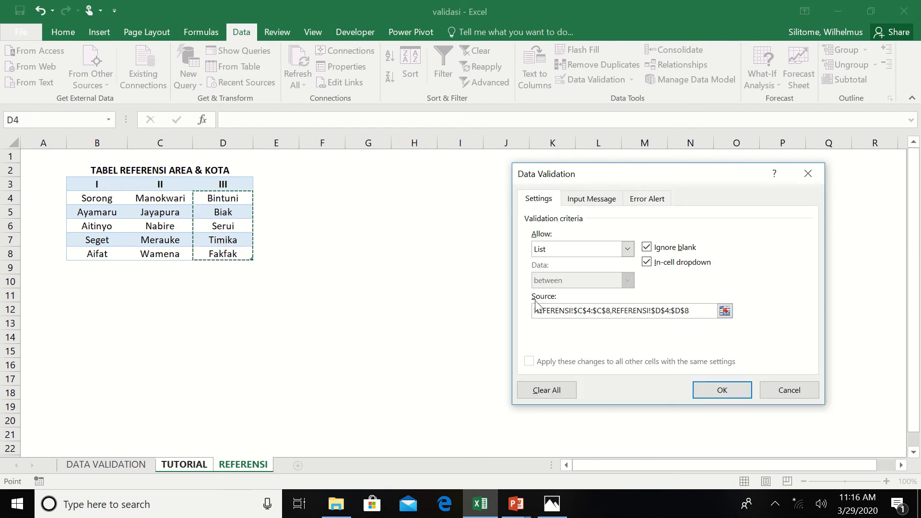
{"action": "type", "text": "))"}
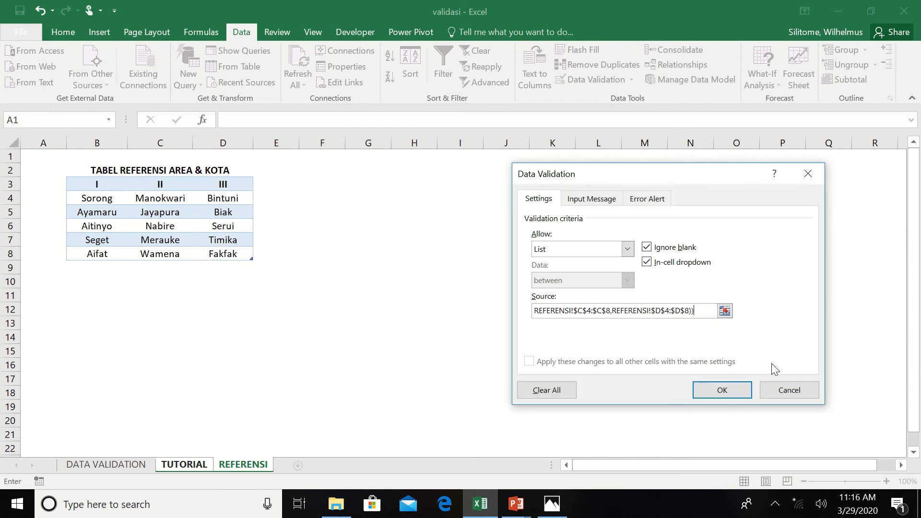
{"action": "left_click", "coordinate": [714, 391]}
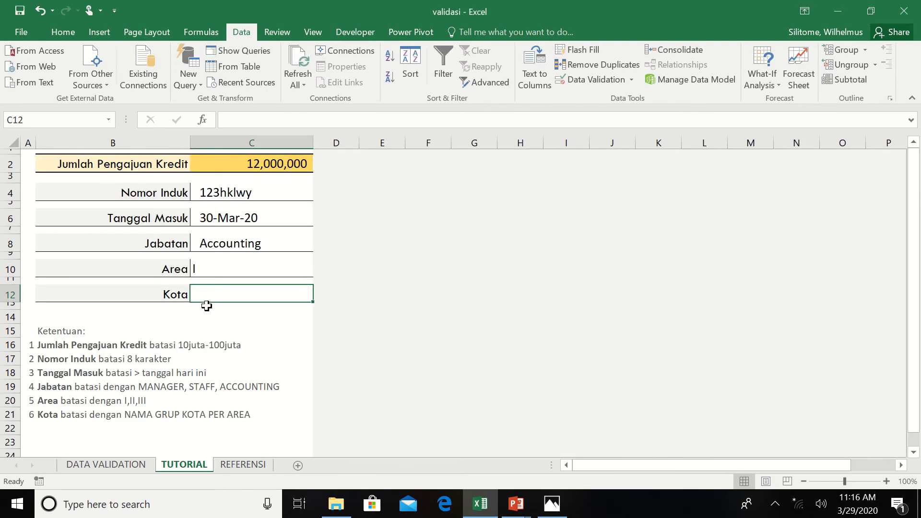
Set Area C10 to III and check the Kota dropdown shows that area's cities
{"action": "left_click", "coordinate": [264, 271]}
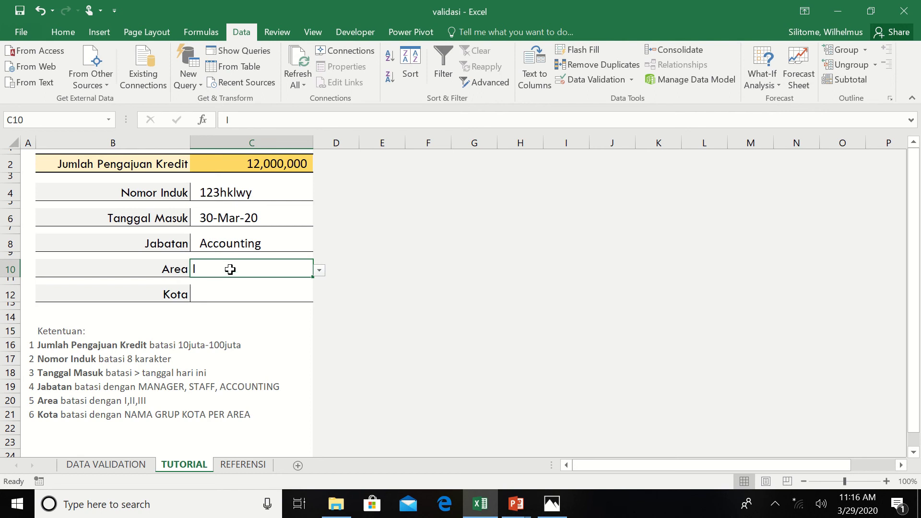
{"action": "left_click", "coordinate": [320, 270]}
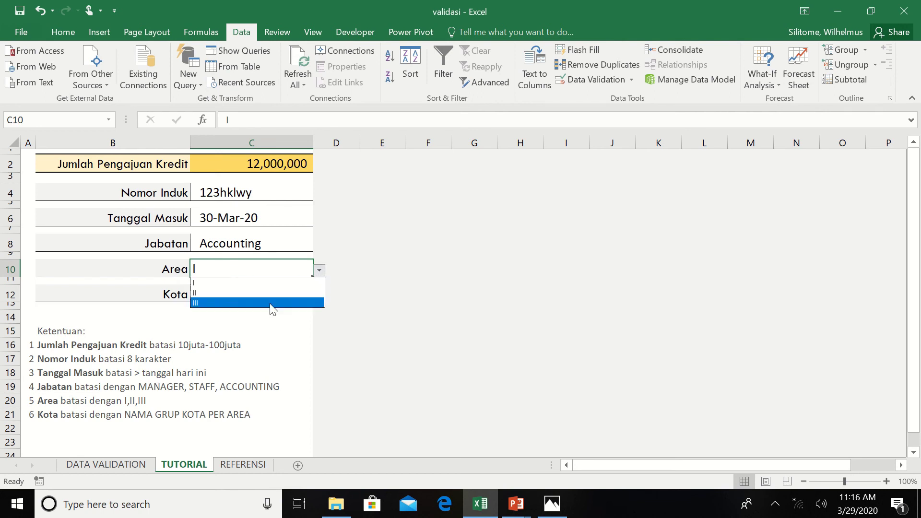
{"action": "left_click", "coordinate": [271, 302]}
{"action": "left_click", "coordinate": [255, 294]}
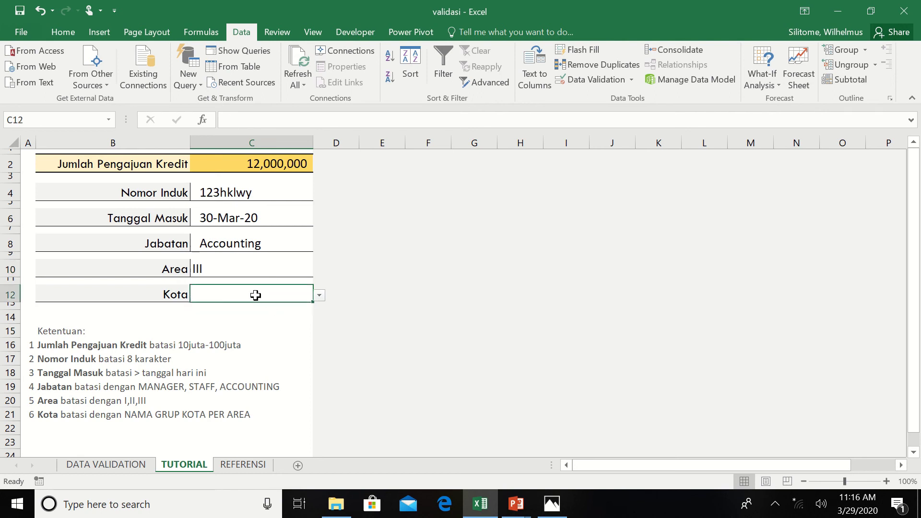
{"action": "left_click", "coordinate": [320, 296]}
{"action": "left_click", "coordinate": [263, 377]}
Switch Area to I and pick Aitinyo from the Kota list
{"action": "left_click", "coordinate": [238, 265]}
{"action": "left_click", "coordinate": [319, 272]}
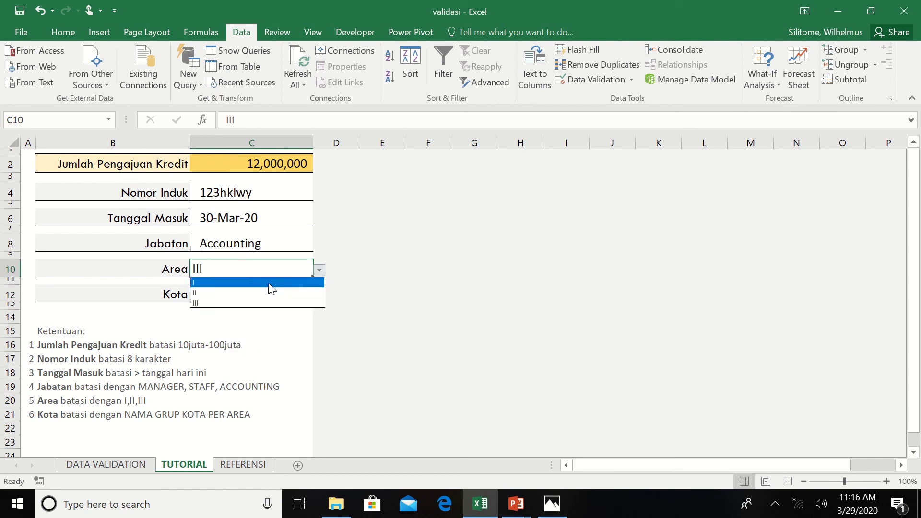
{"action": "left_click", "coordinate": [291, 283]}
{"action": "left_click", "coordinate": [270, 295]}
{"action": "left_click", "coordinate": [319, 295]}
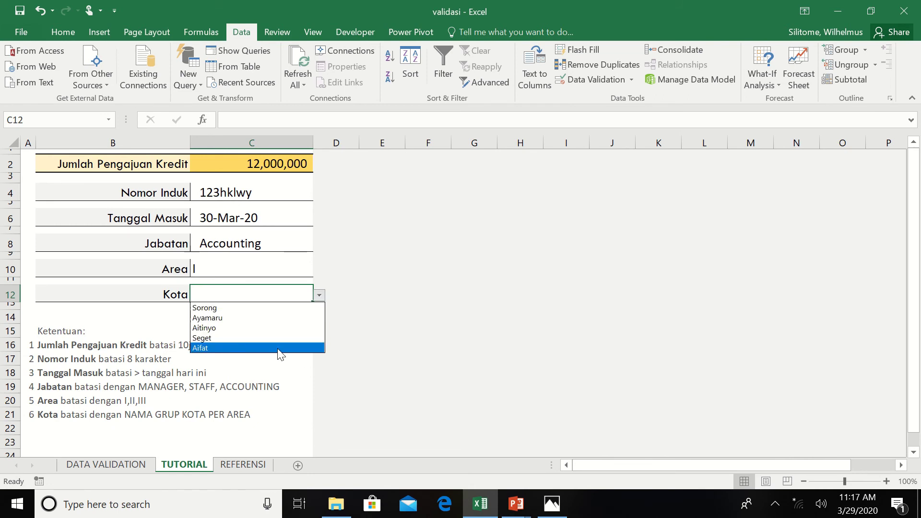
{"action": "left_click", "coordinate": [272, 328]}
{"action": "left_click", "coordinate": [274, 329]}
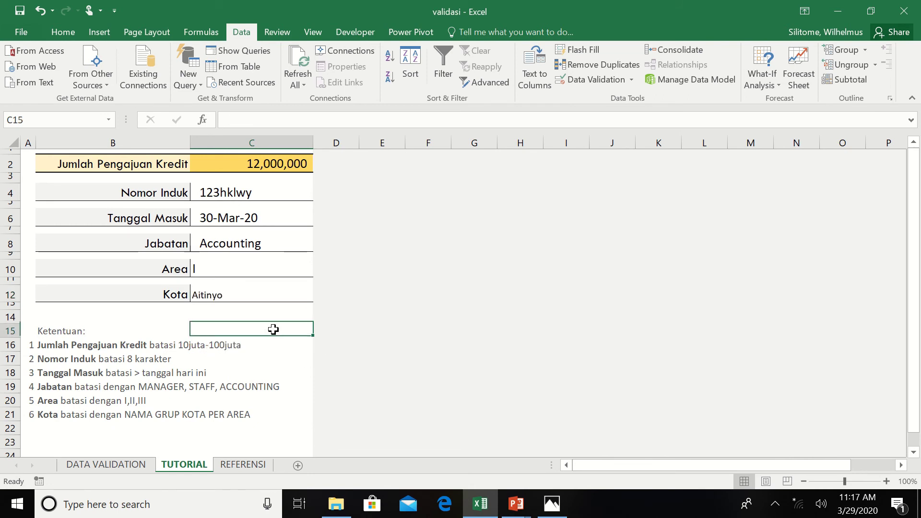
Change Area to II and choose Merauke as the Kota
{"action": "left_click", "coordinate": [274, 294]}
{"action": "left_click", "coordinate": [274, 268]}
{"action": "left_click", "coordinate": [319, 271]}
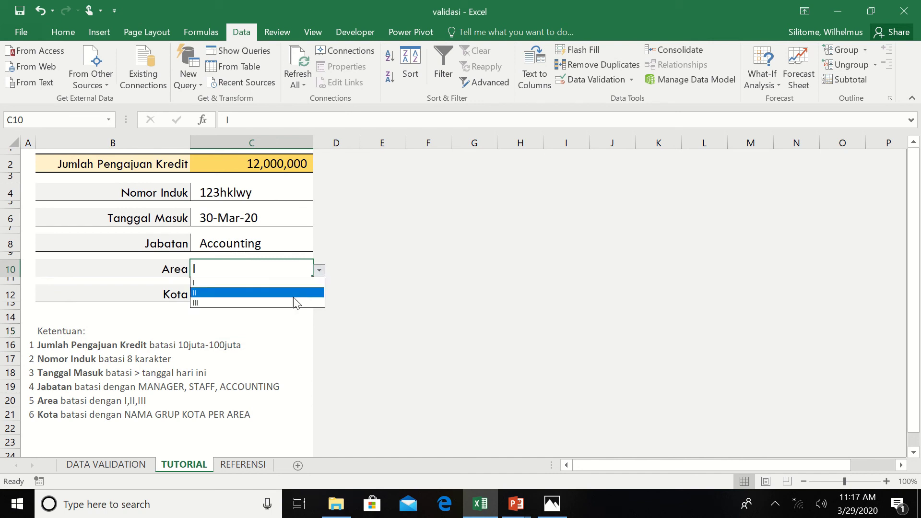
{"action": "left_click", "coordinate": [290, 293]}
{"action": "left_click", "coordinate": [290, 294]}
{"action": "left_click", "coordinate": [319, 296]}
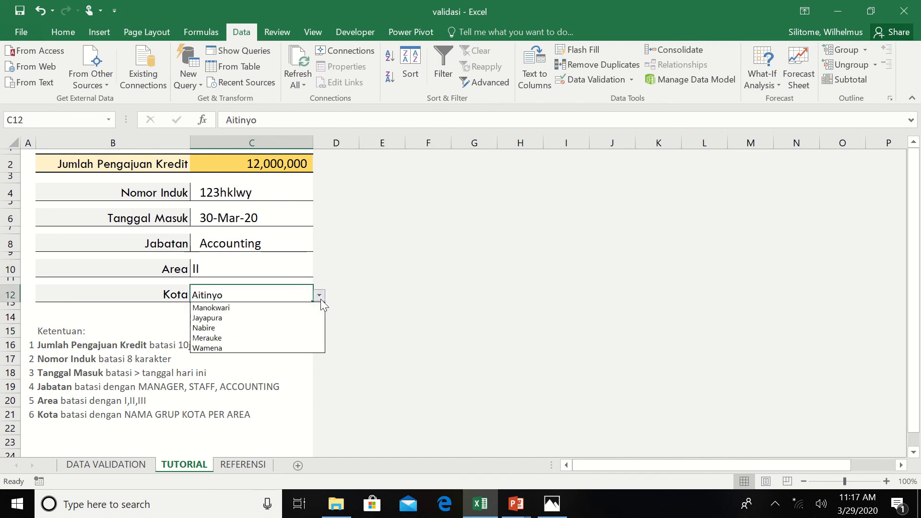
{"action": "left_click", "coordinate": [262, 338]}
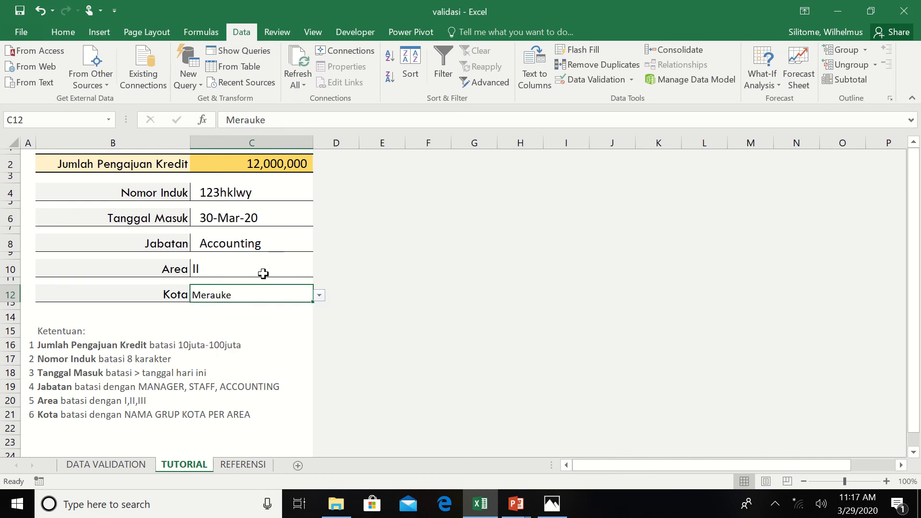
{"action": "left_click", "coordinate": [248, 325]}
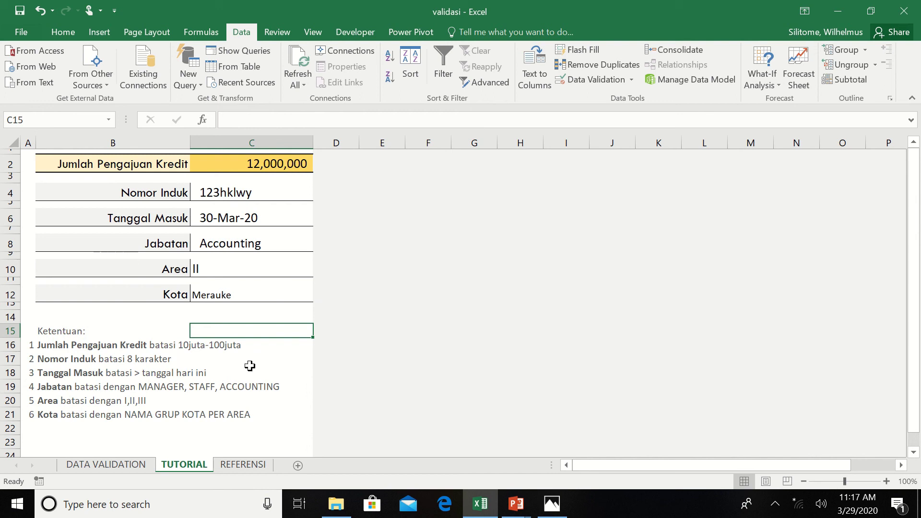
{"action": "left_click", "coordinate": [240, 464]}
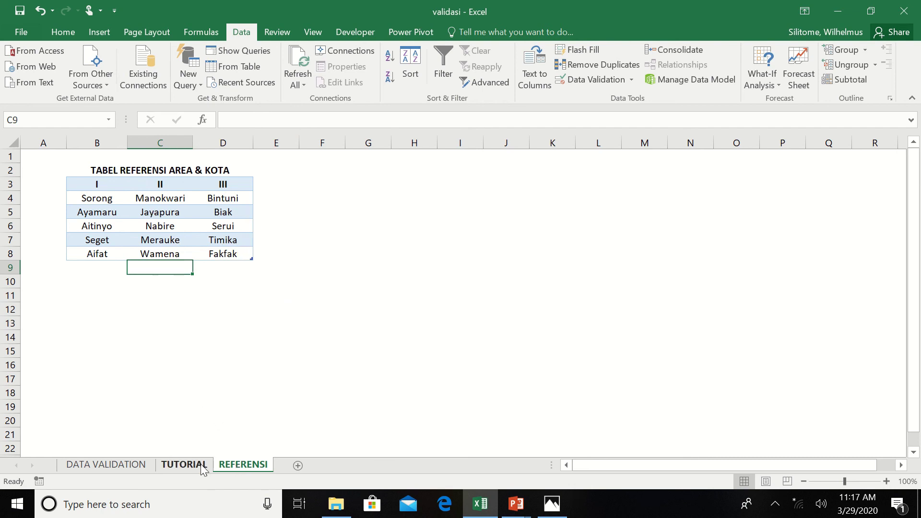
{"action": "left_click", "coordinate": [184, 464]}
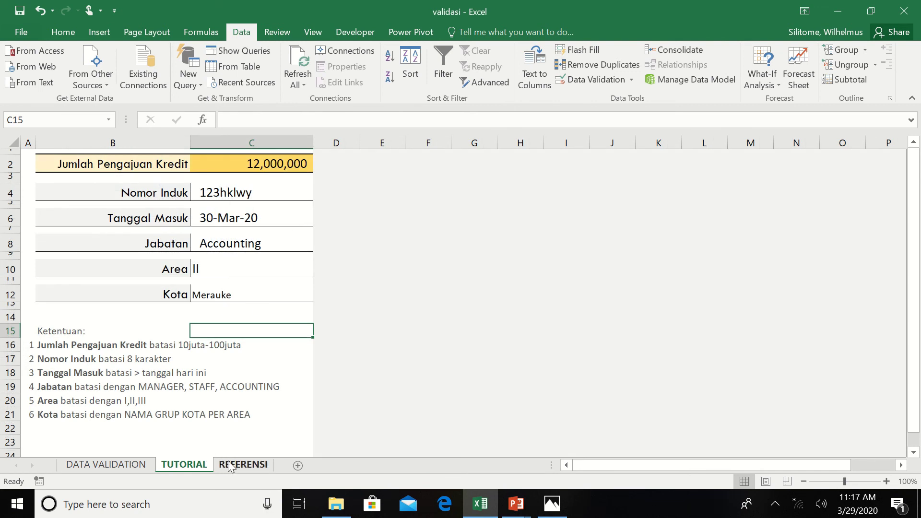
{"action": "left_click", "coordinate": [243, 464]}
{"action": "right_click", "coordinate": [244, 466]}
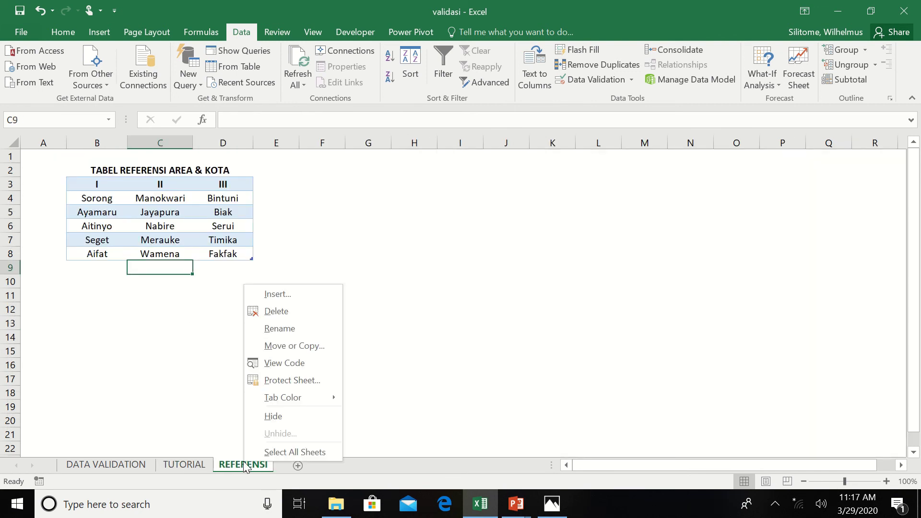
{"action": "left_click", "coordinate": [293, 415]}
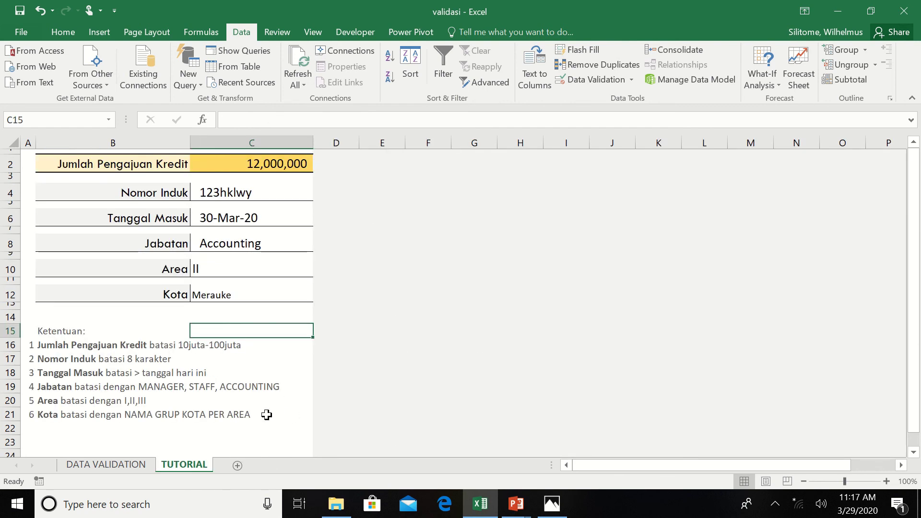
{"action": "right_click", "coordinate": [197, 467]}
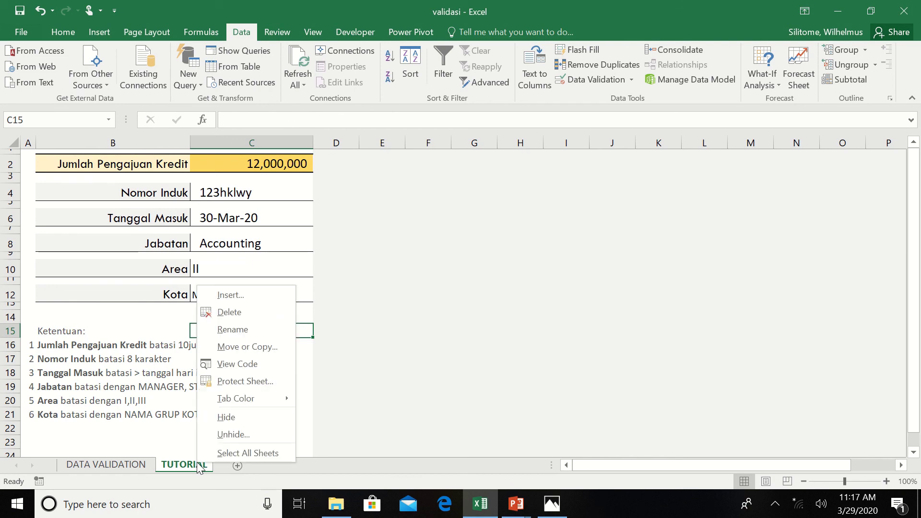
{"action": "left_click", "coordinate": [217, 434]}
{"action": "left_click", "coordinate": [241, 469]}
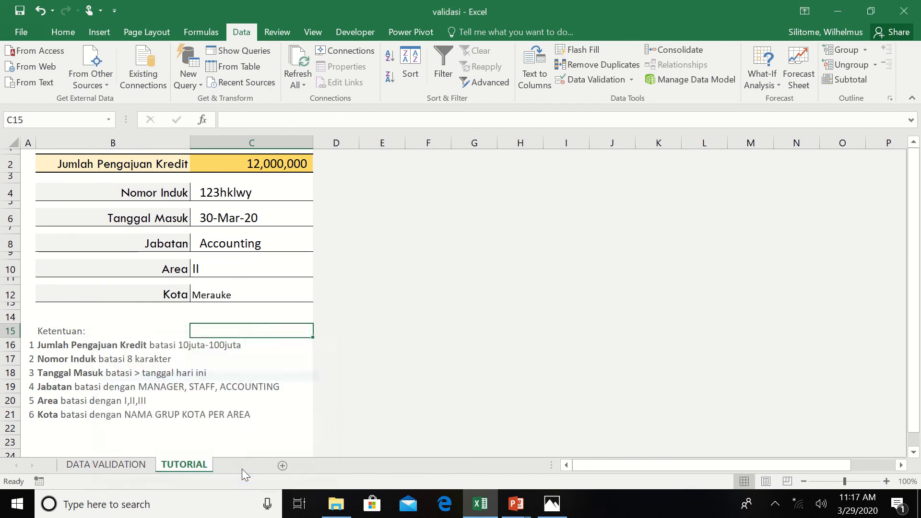
{"action": "left_click", "coordinate": [184, 465]}
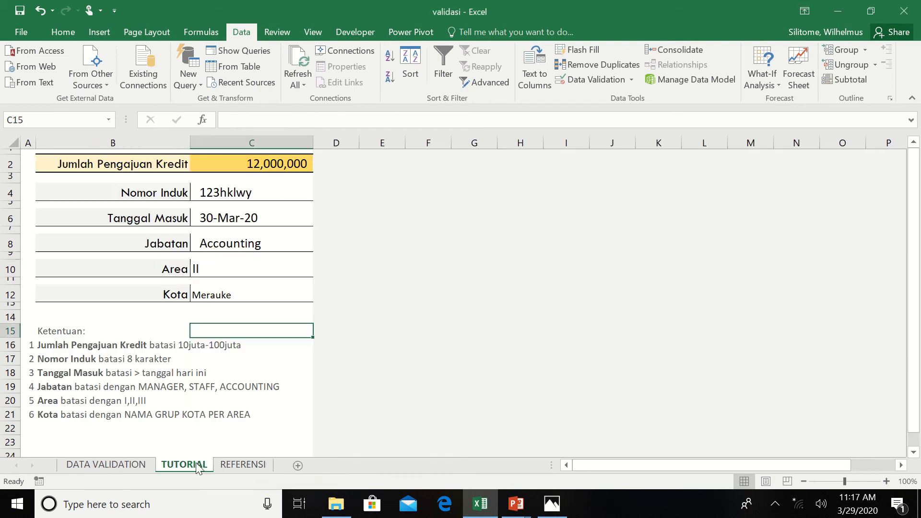
{"action": "left_click", "coordinate": [259, 466]}
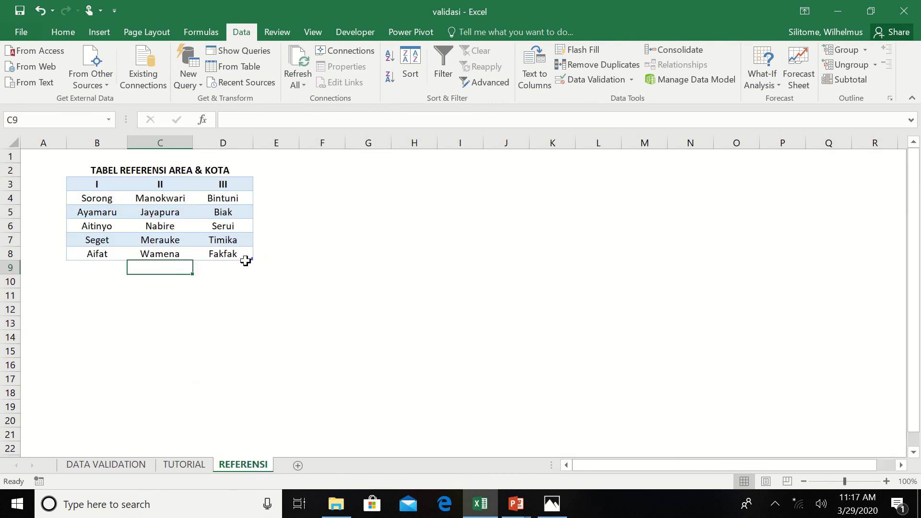
{"action": "right_click", "coordinate": [248, 465]}
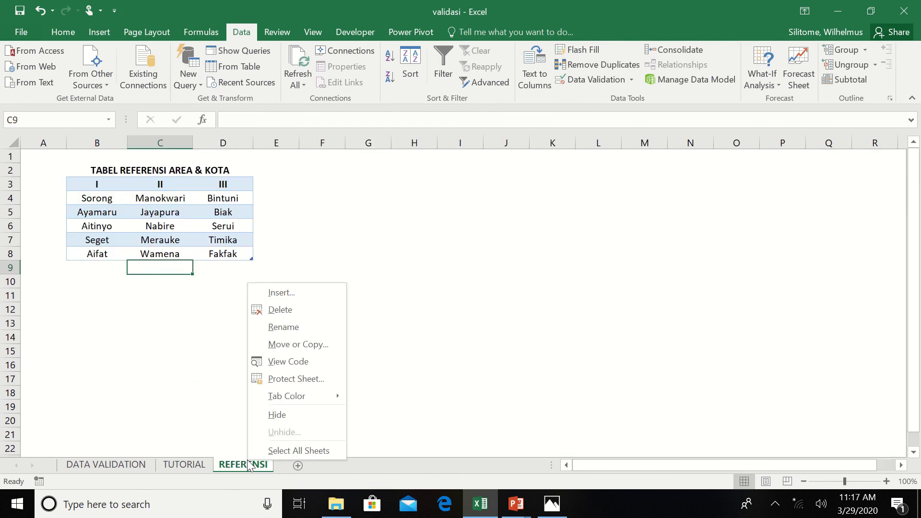
{"action": "left_click", "coordinate": [293, 379]}
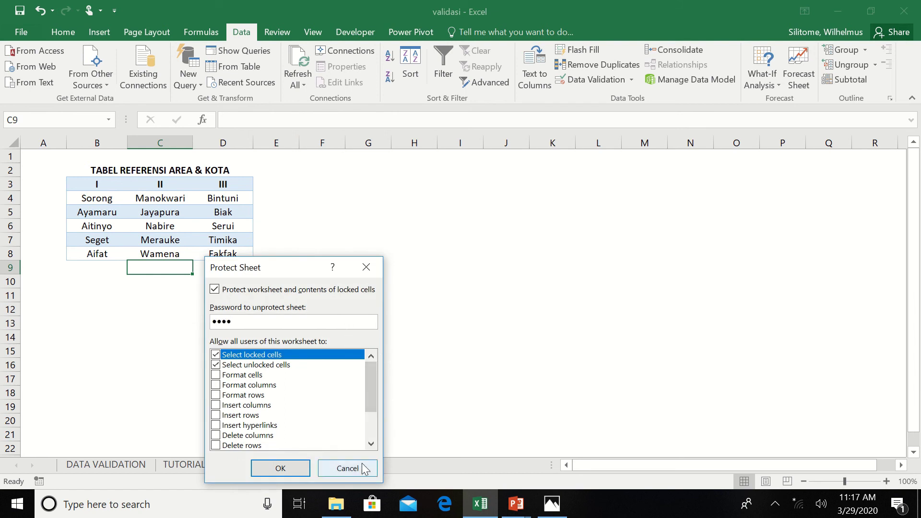
{"action": "left_click", "coordinate": [347, 468]}
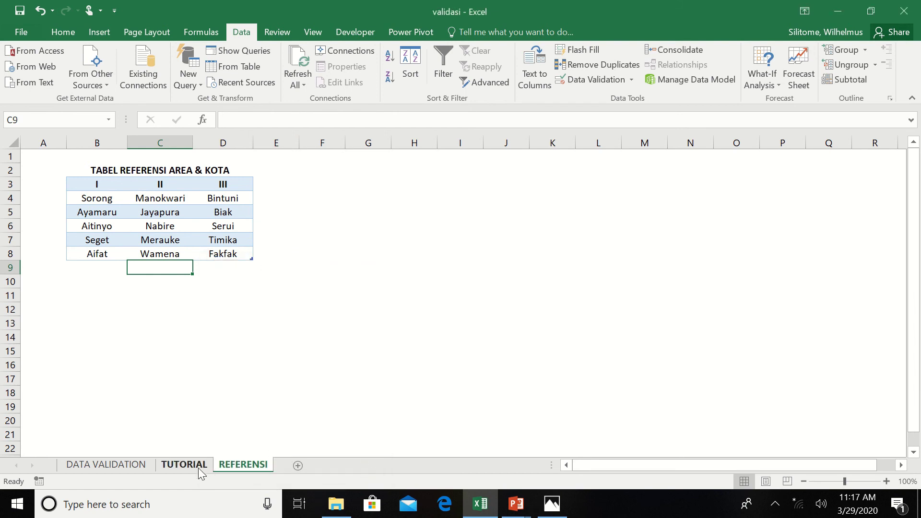
{"action": "left_click", "coordinate": [198, 468]}
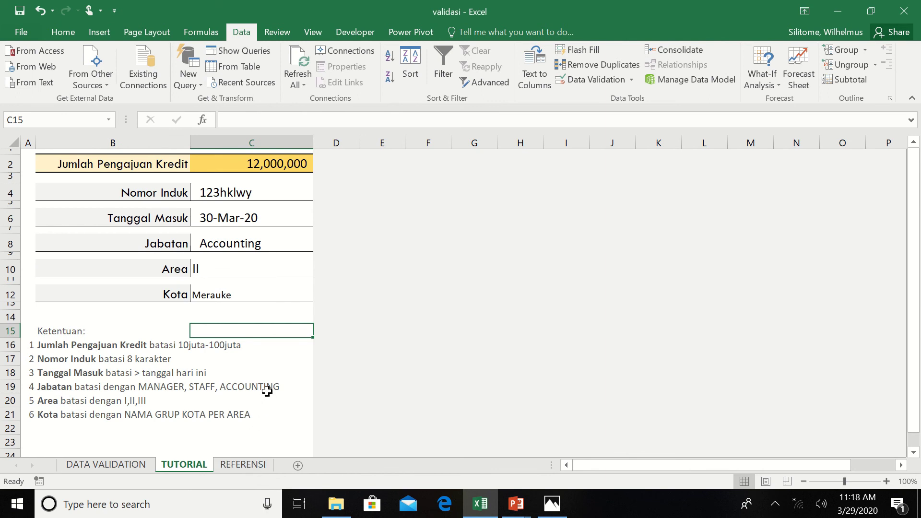
Review the form cells and view the Jabatan cell C8's current dropdown choices
{"action": "left_click", "coordinate": [266, 196]}
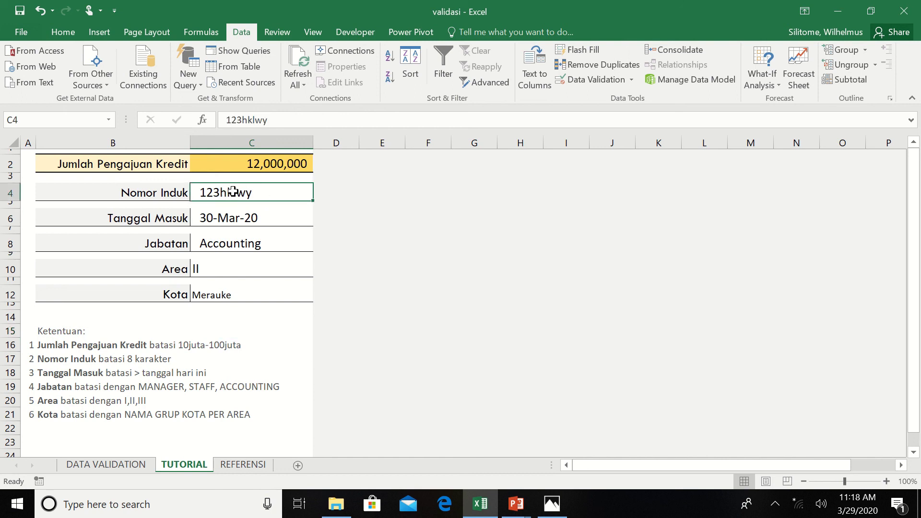
{"action": "left_click", "coordinate": [246, 210]}
{"action": "left_click", "coordinate": [249, 193]}
{"action": "left_click", "coordinate": [247, 211]}
{"action": "left_click", "coordinate": [241, 243]}
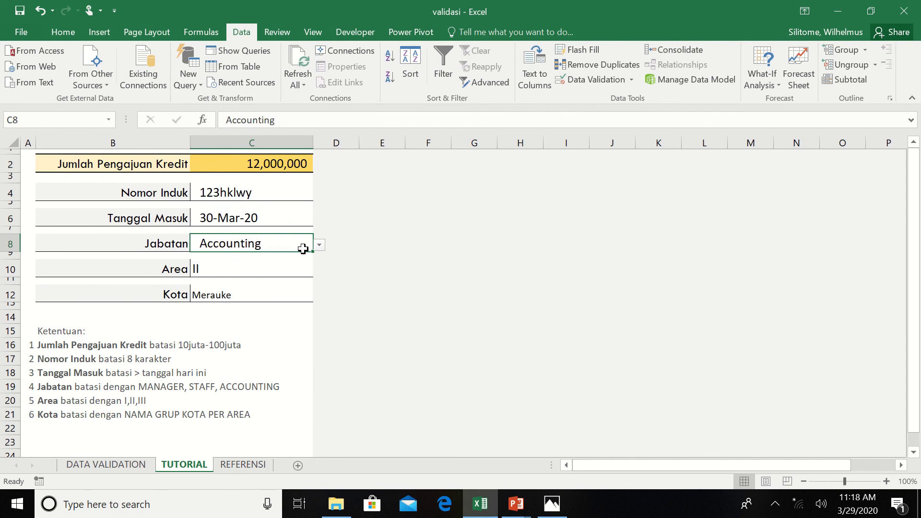
{"action": "left_click", "coordinate": [319, 245]}
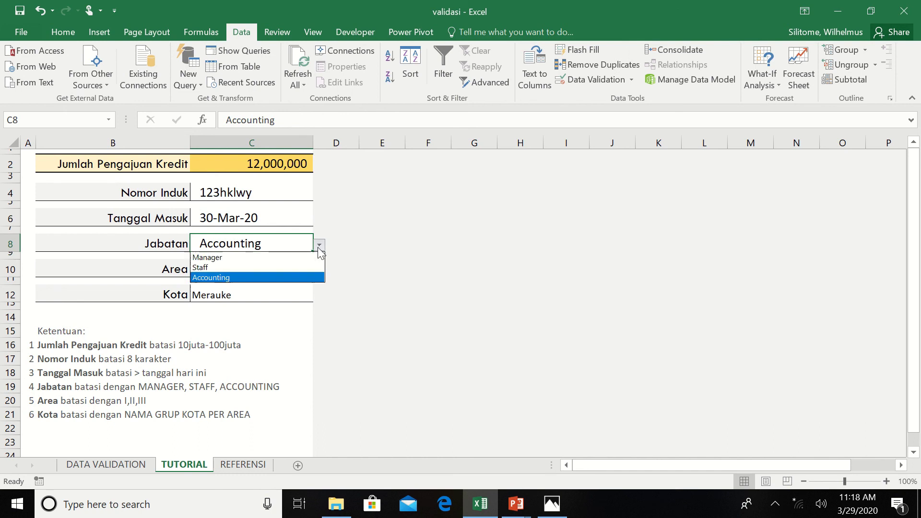
{"action": "left_click", "coordinate": [269, 307]}
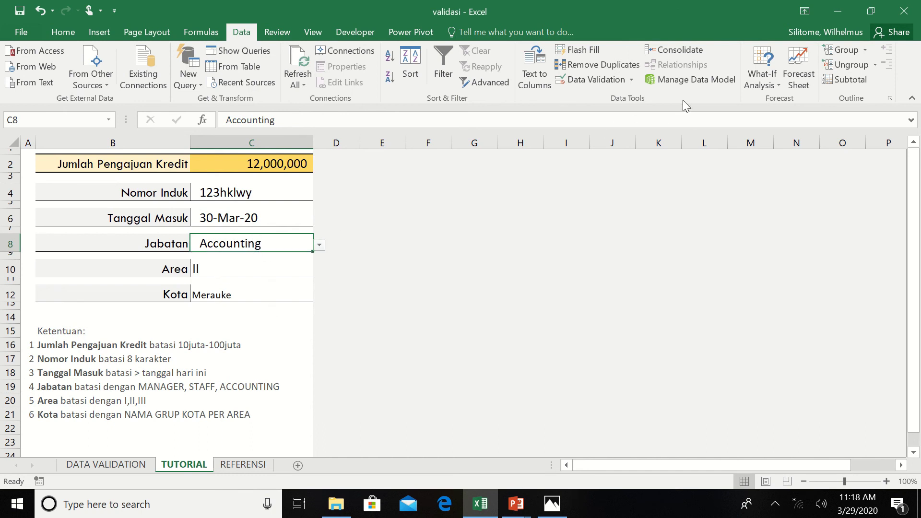
Clear all data validation rules from the Jabatan cell C8
{"action": "left_click", "coordinate": [607, 83]}
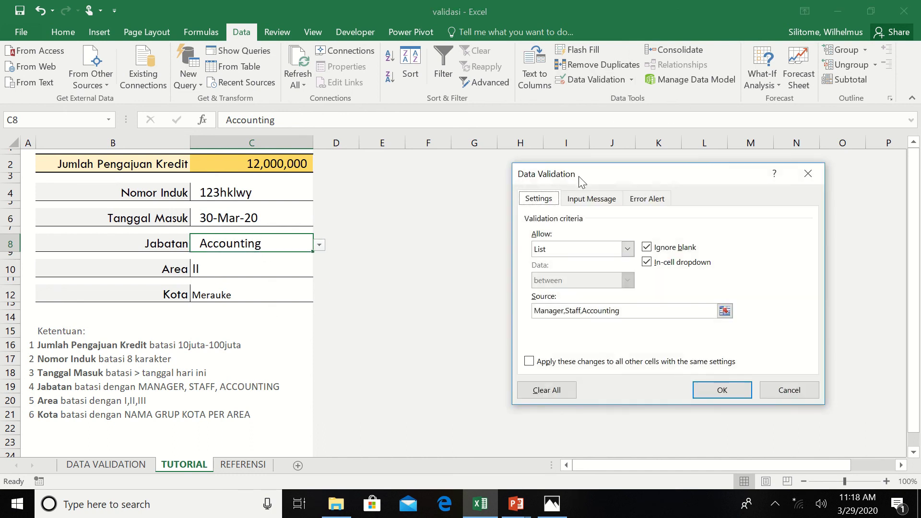
{"action": "left_click", "coordinate": [543, 390]}
{"action": "left_click", "coordinate": [721, 392]}
{"action": "left_click", "coordinate": [250, 298]}
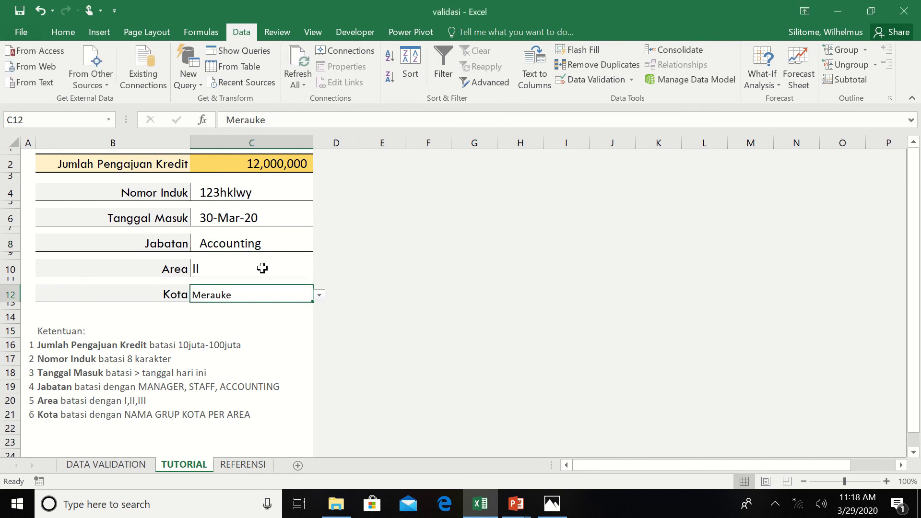
{"action": "left_click", "coordinate": [268, 252]}
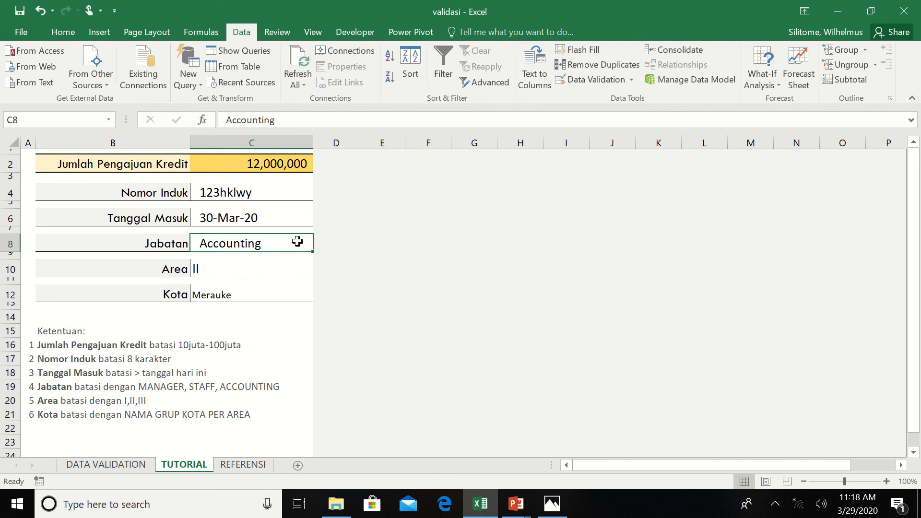
Confirm Jabatan C8 no longer offers a dropdown list
{"action": "left_click", "coordinate": [274, 269]}
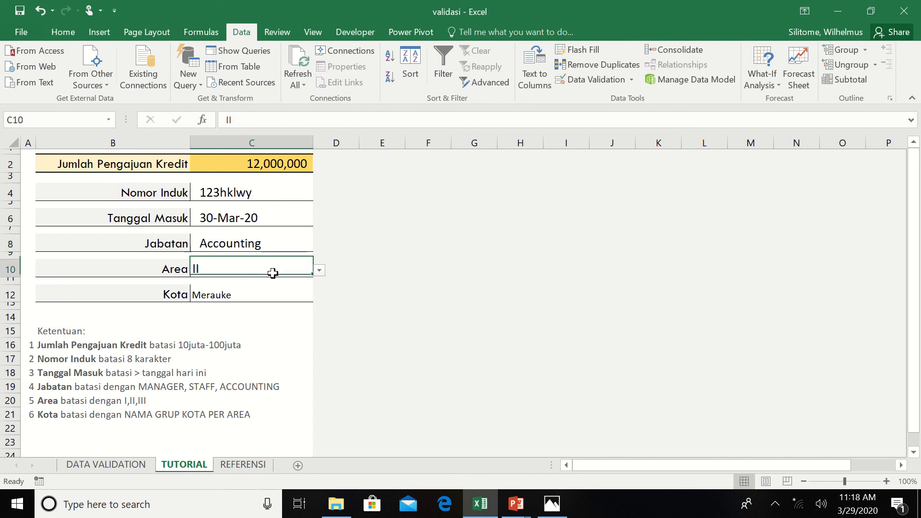
{"action": "left_click", "coordinate": [256, 294]}
{"action": "left_click", "coordinate": [264, 269]}
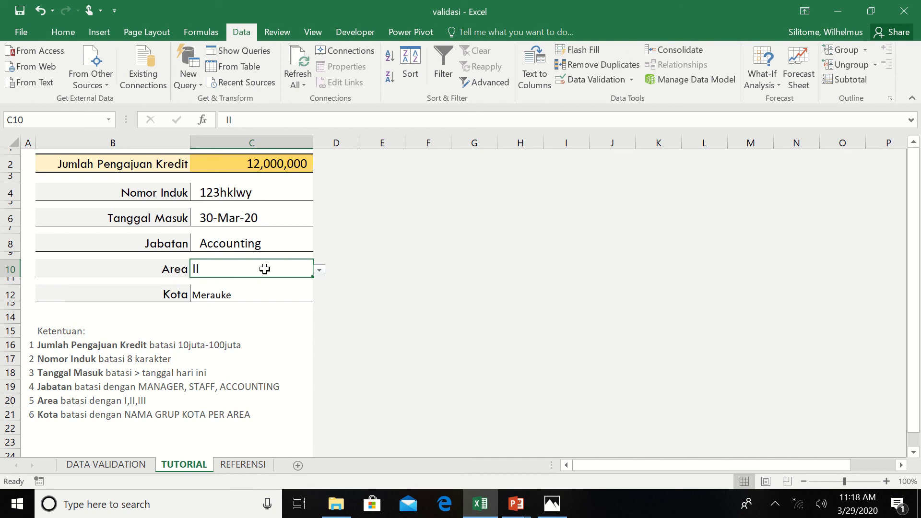
{"action": "left_click", "coordinate": [269, 242]}
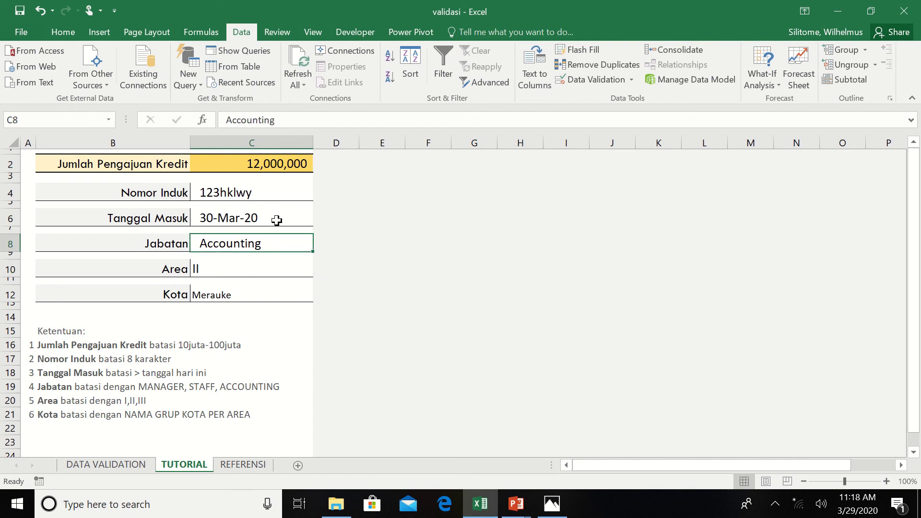